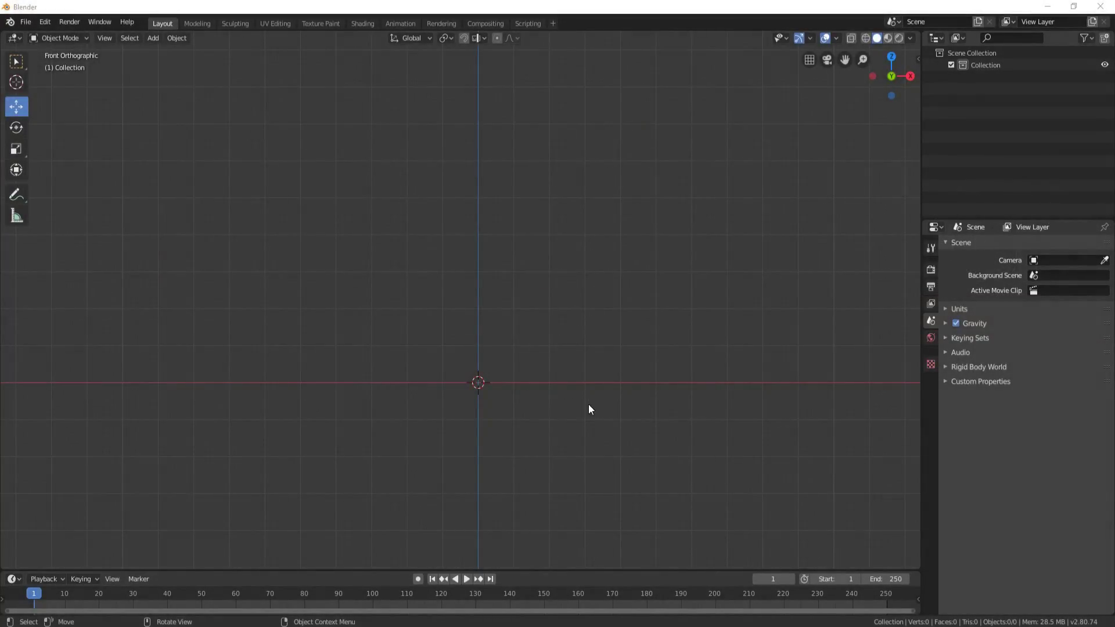
- Orbit the empty scene out of Front Orthographic into a perspective view
middle_drag(587, 401, 546, 386)
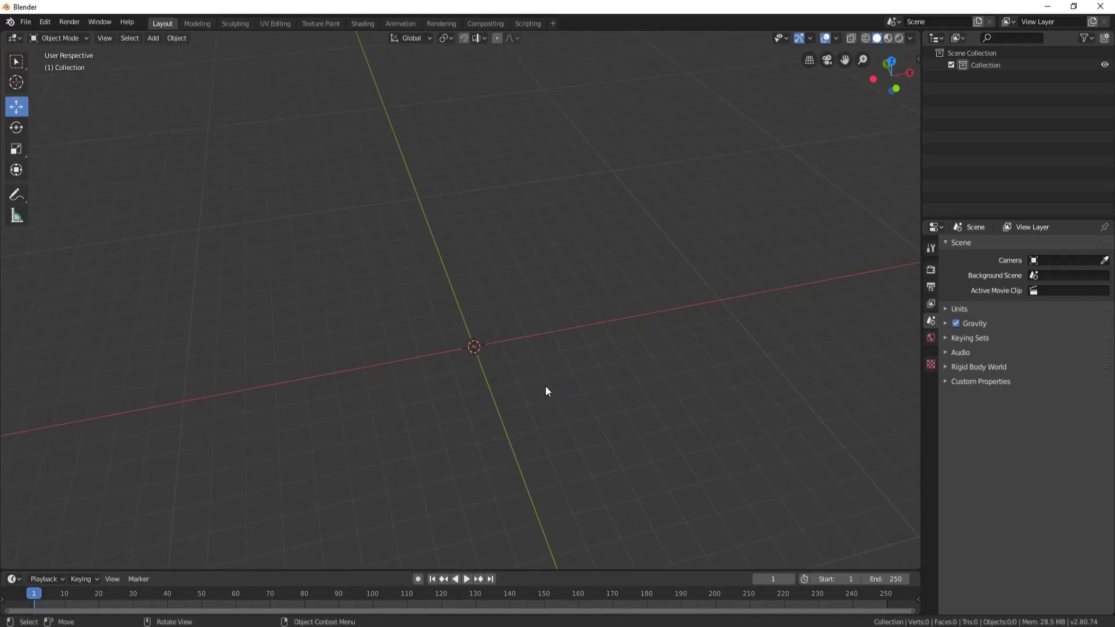
- Add a plane and stand it upright by rotating it 90° on X
key(shift+a)
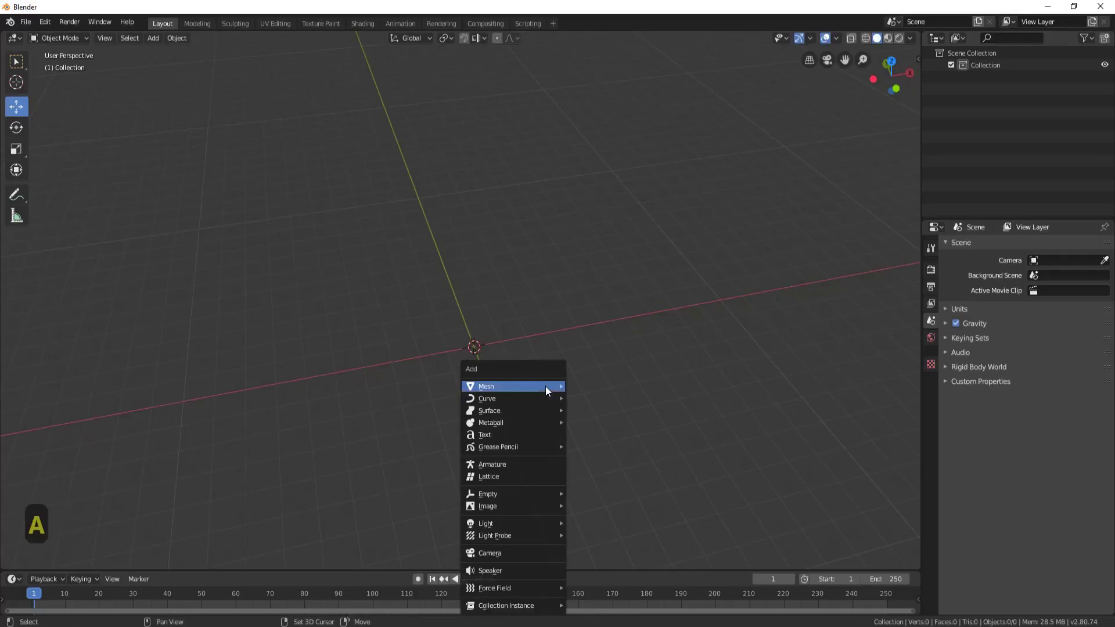
mouse_move(545, 386)
click(602, 386)
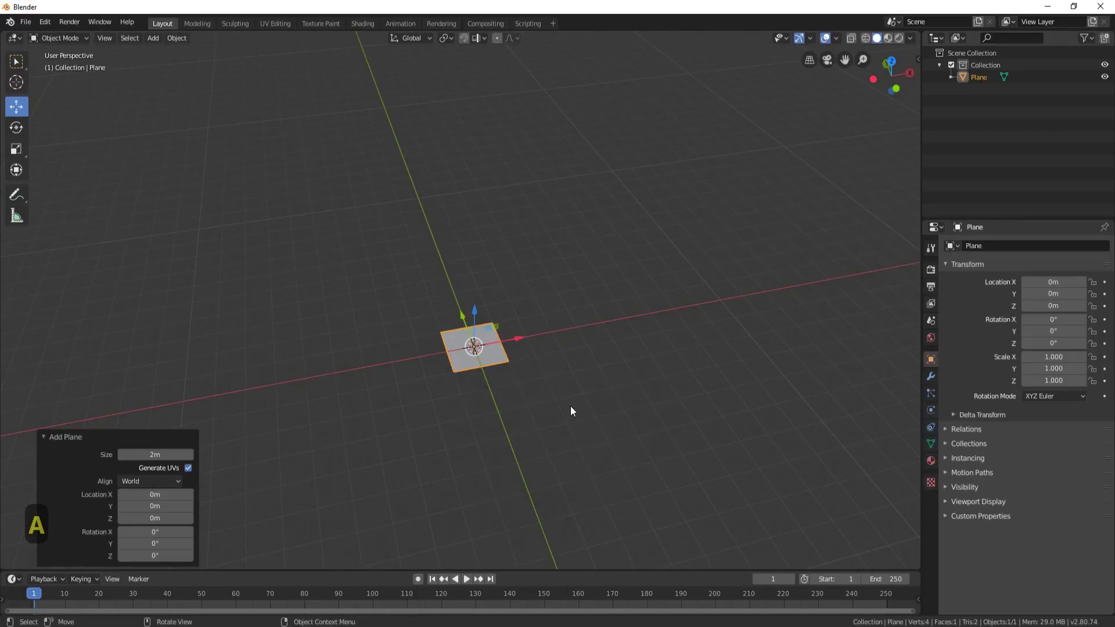
text(rx90)
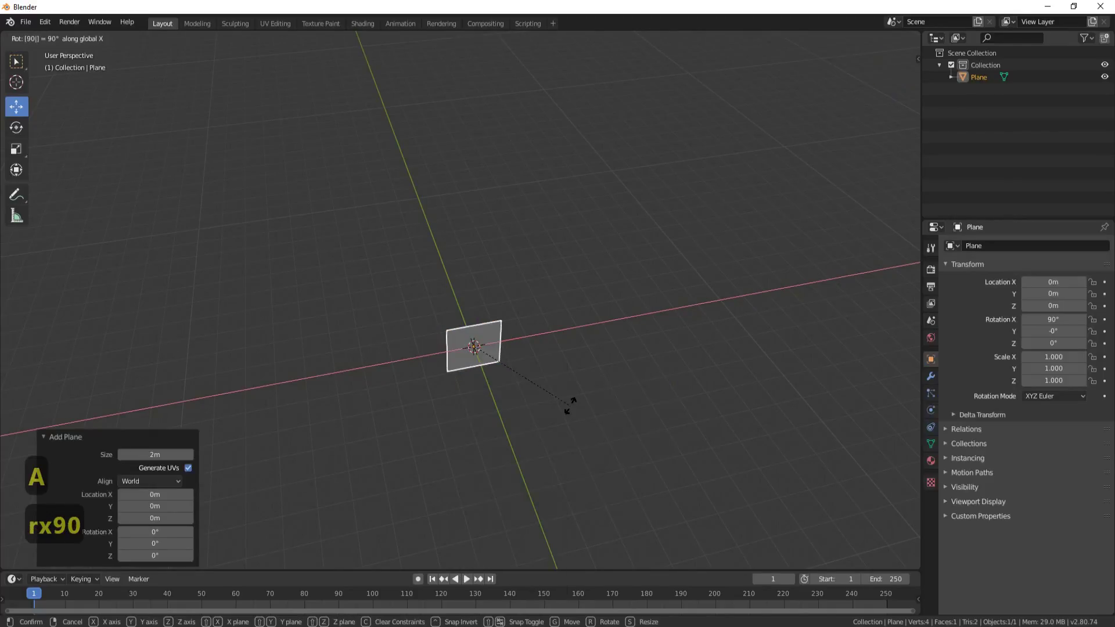
key(Return)
- Scale the plane to 2.359 and raise it 2.469 m so it sits on the ground
key(s)
click(719, 546)
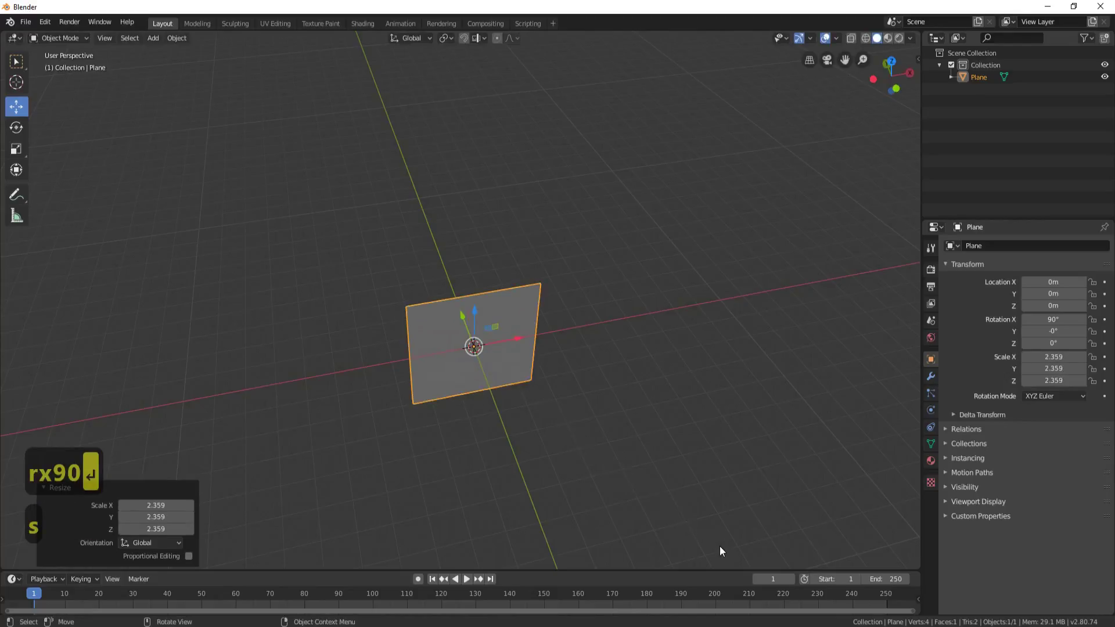
key(KP_1)
drag(474, 323, 475, 250)
key(Delete)
- Add a 17-vertex cylinder and rotate it 90° about Y
key(shift+a)
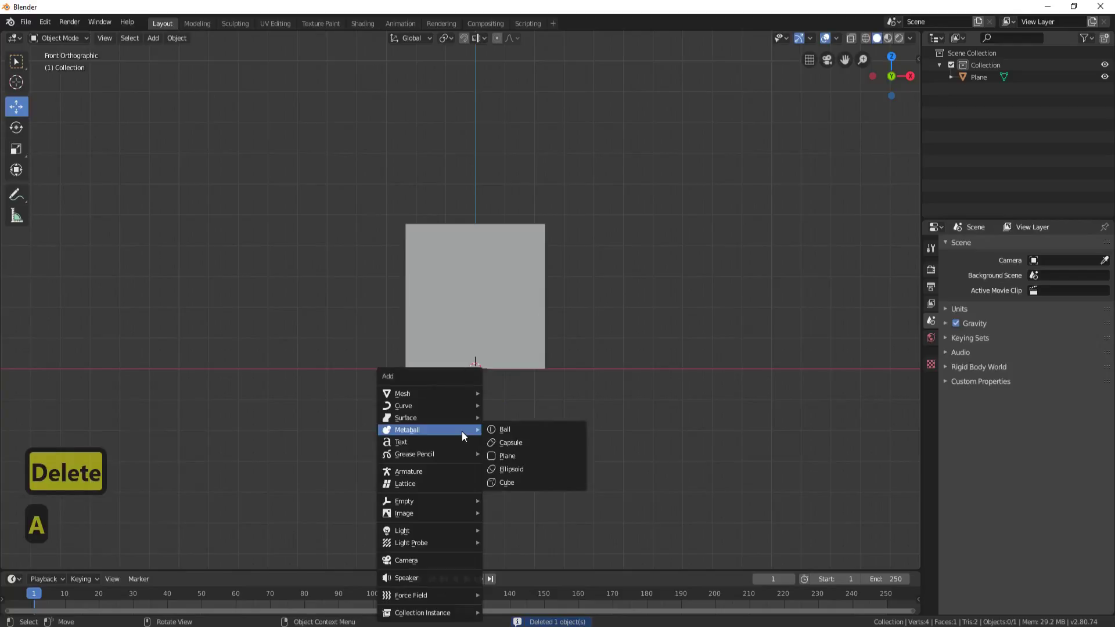
mouse_move(447, 394)
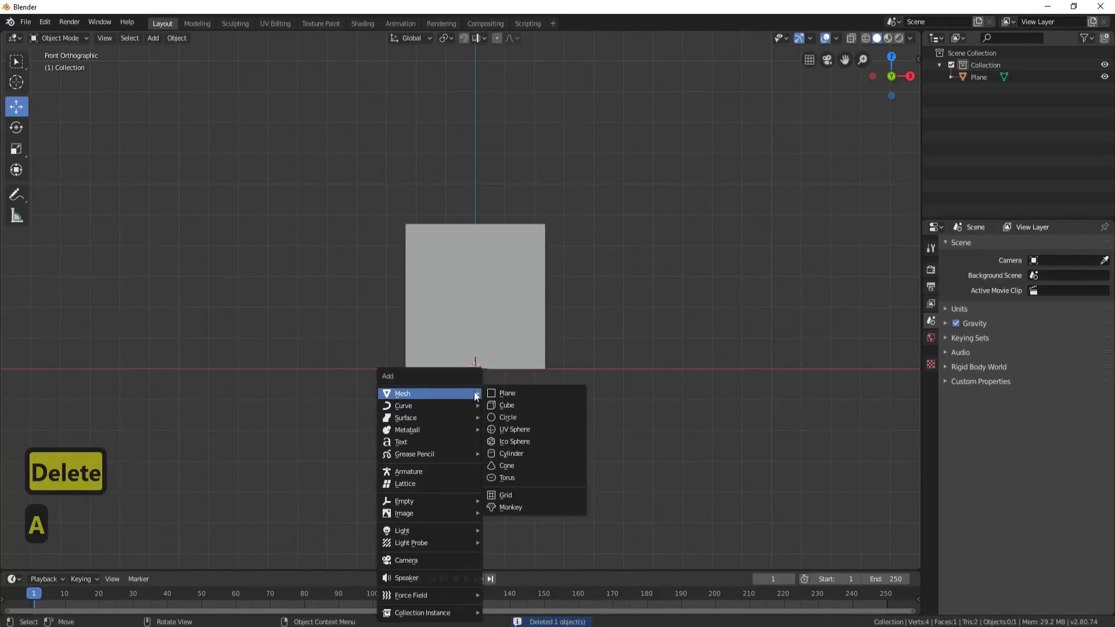
click(521, 453)
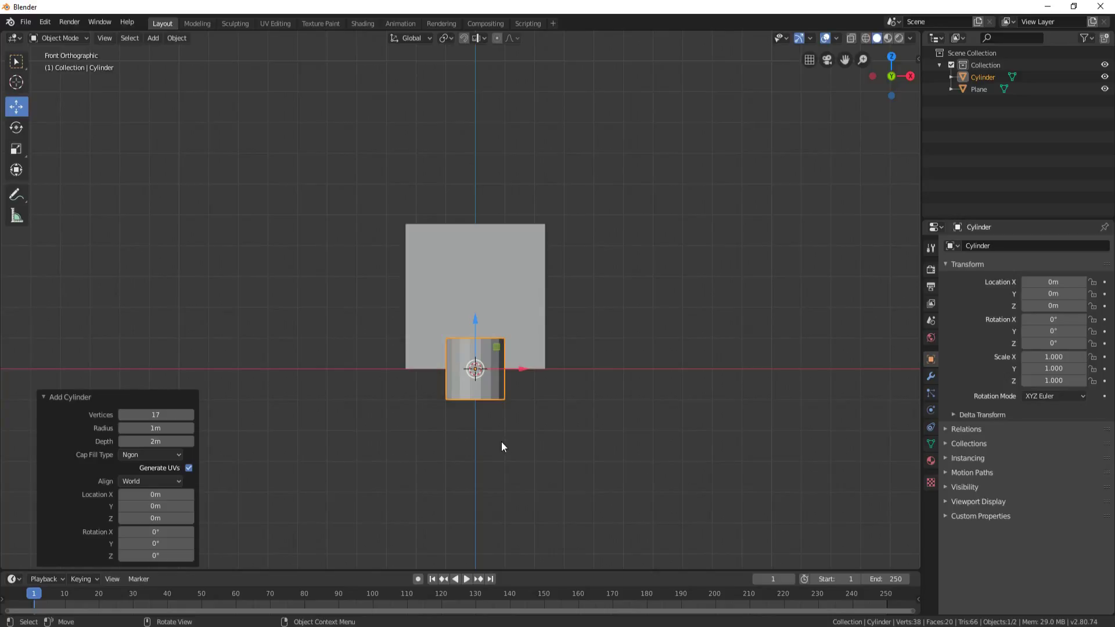
key(r)
key(y)
key(9)
key(0)
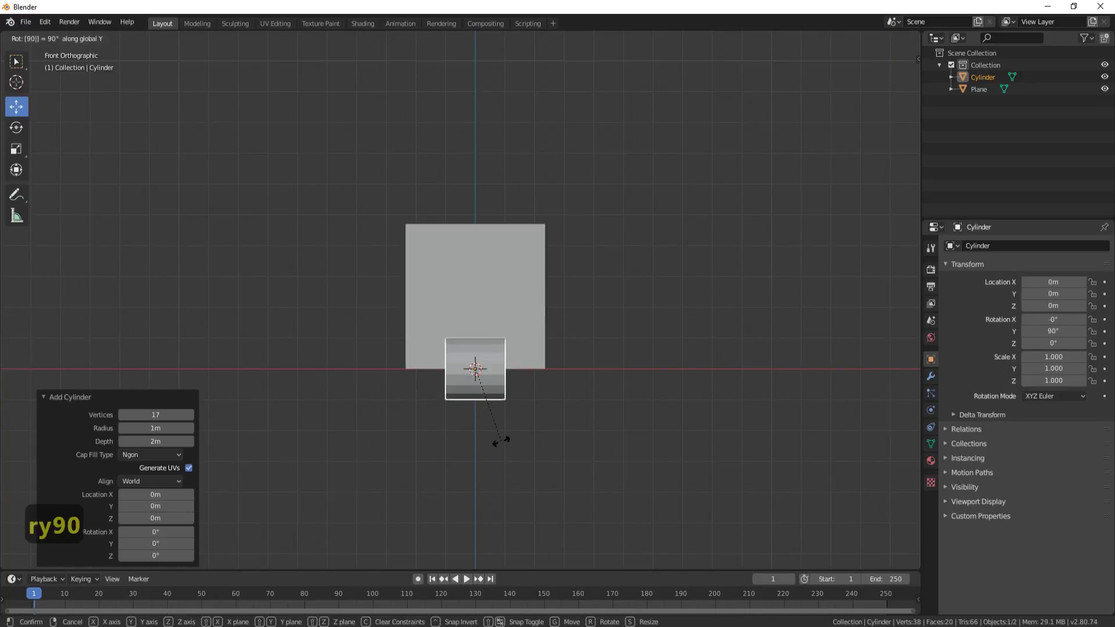
key(Return)
- Rotate the cylinder 90° about Z and scale it to 1.705
key(r)
key(z)
key(9)
key(0)
key(Return)
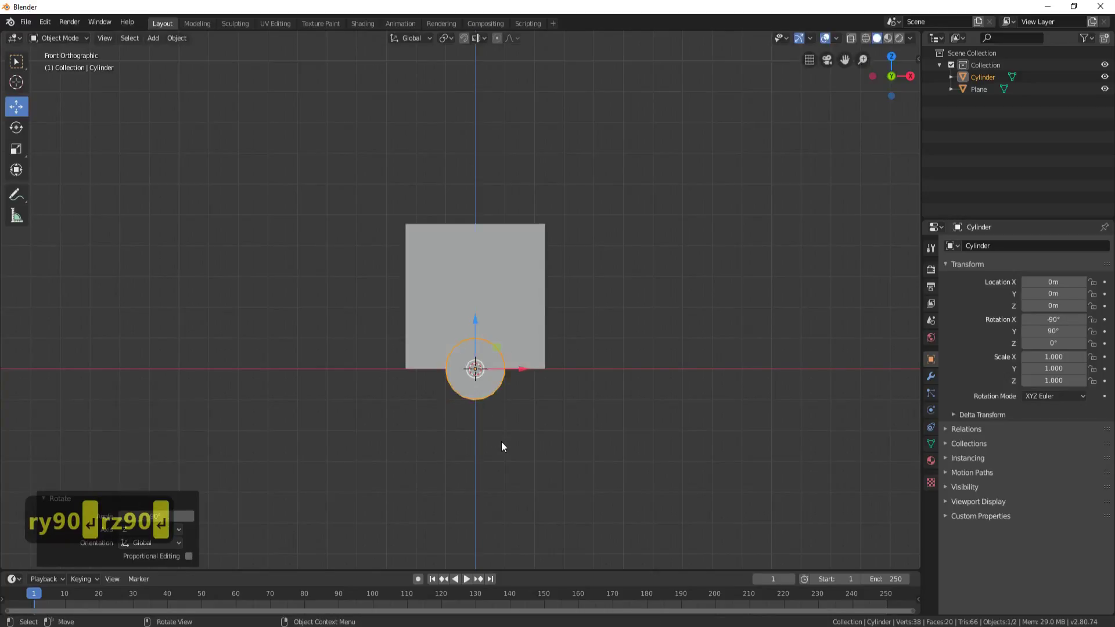
key(s)
click(538, 510)
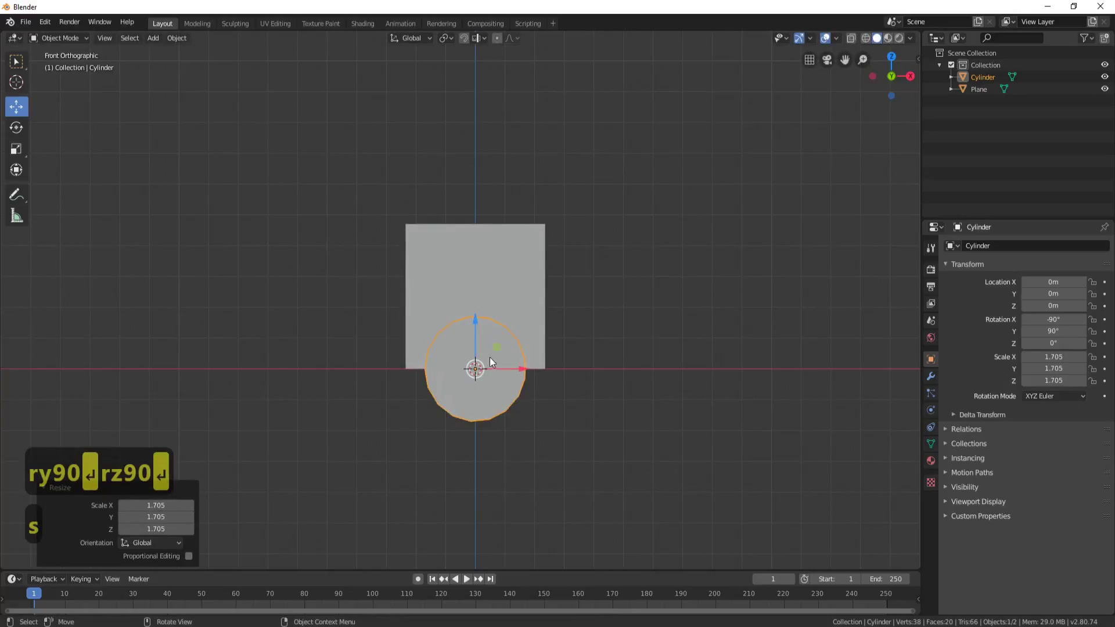
- Move the cylinder to X −2.0834 m, Z 2.2145 m, tilt it to 83.7° on Y, and duplicate it
drag(519, 368, 465, 368)
drag(430, 317, 435, 256)
scroll(412, 236, up, 3)
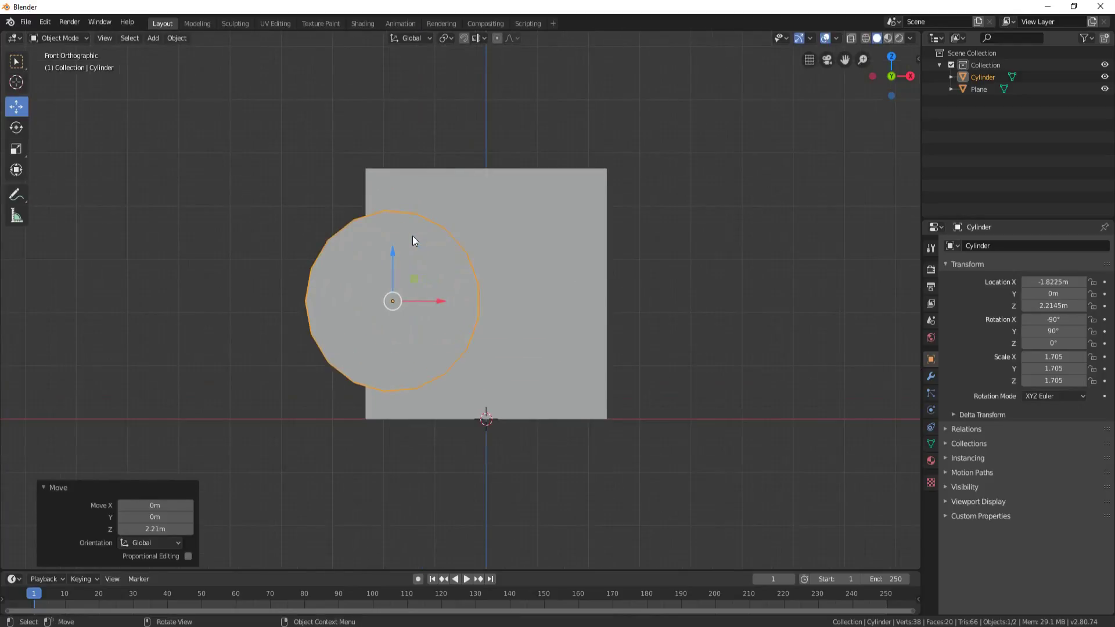
key(r)
key(y)
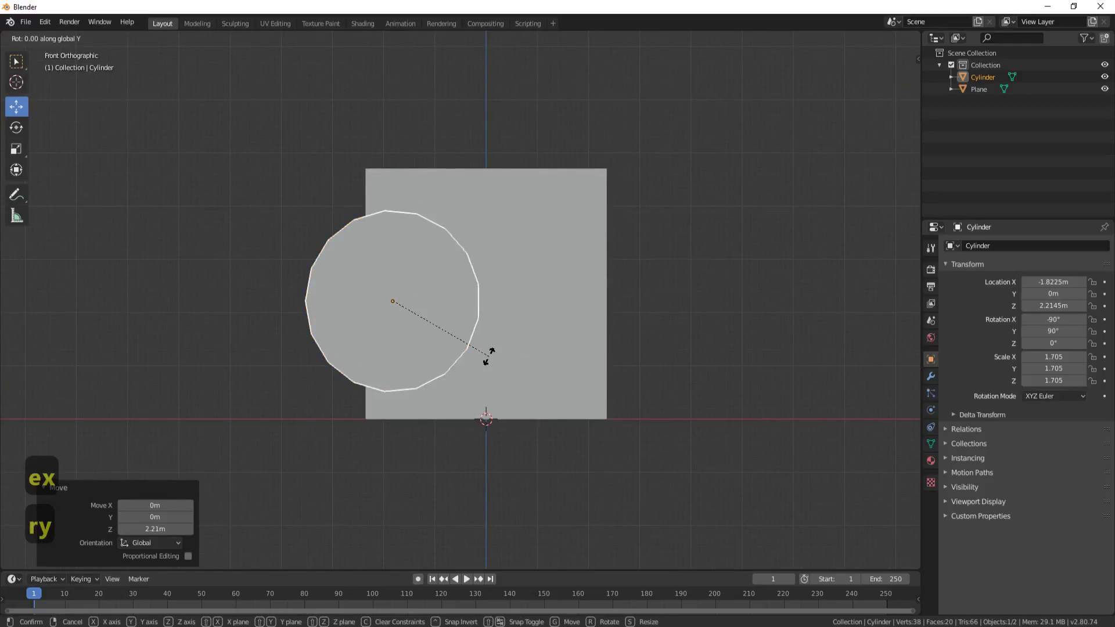
click(497, 347)
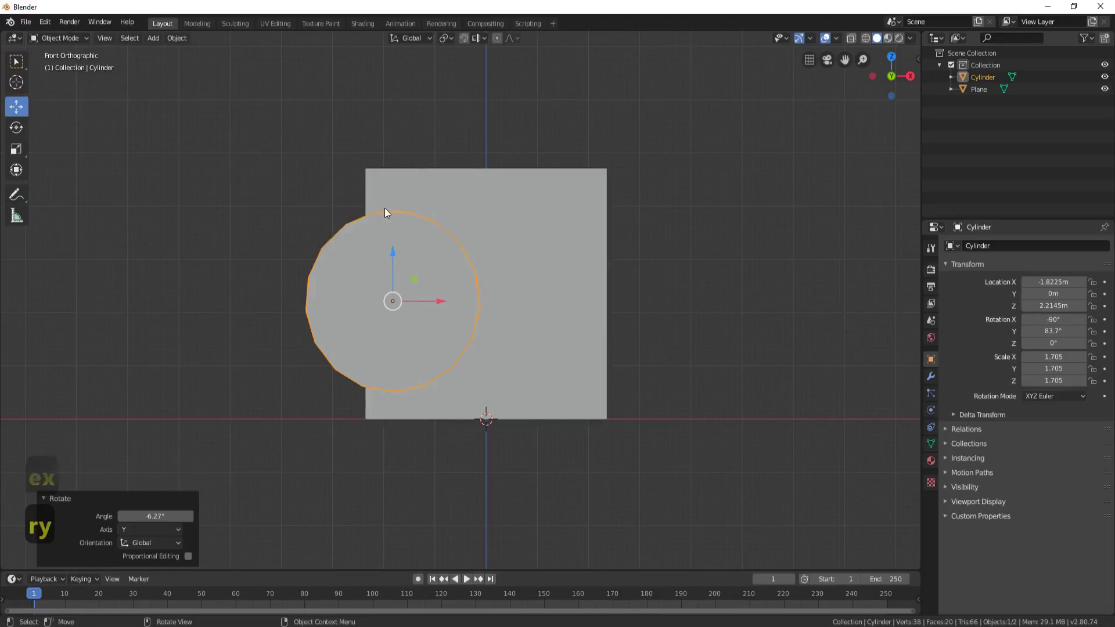
drag(441, 303, 429, 306)
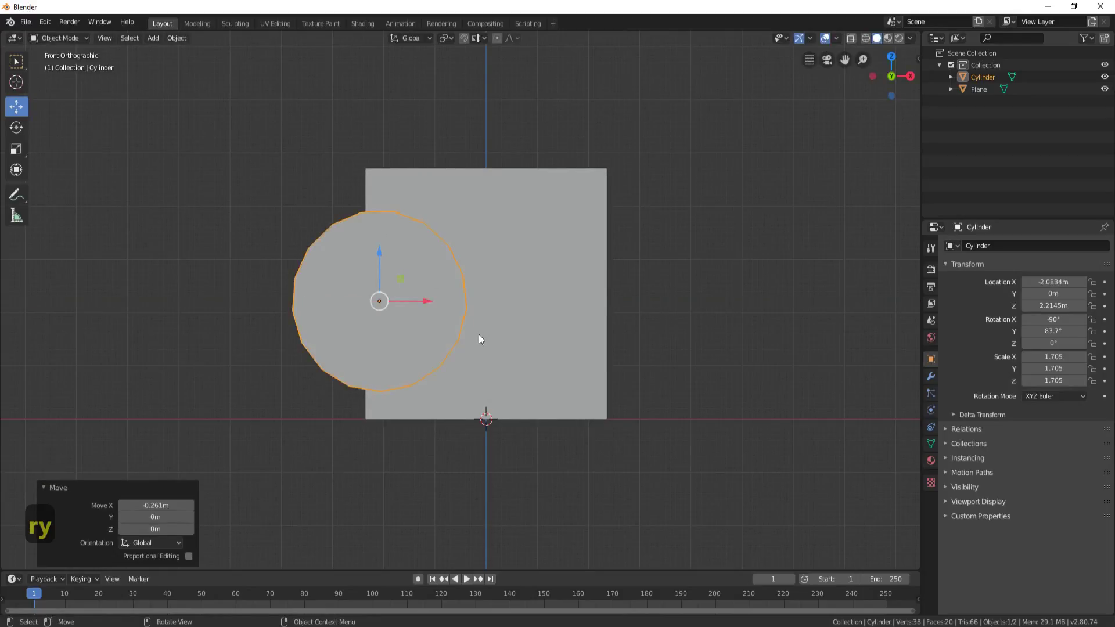
key(shift+d)
- Place the duplicate Cylinder.001 at X −0.20078 m, Z 0.45663 m over the plane's bottom edge
key(Return)
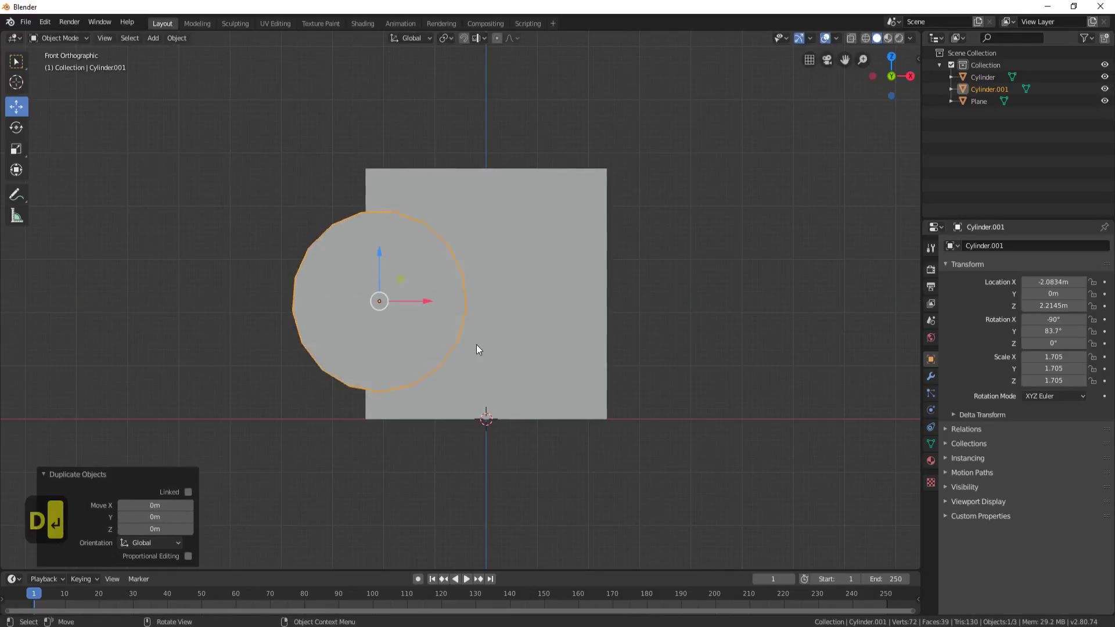
drag(437, 306, 555, 307)
drag(505, 244, 501, 361)
drag(545, 406, 523, 413)
drag(479, 367, 482, 354)
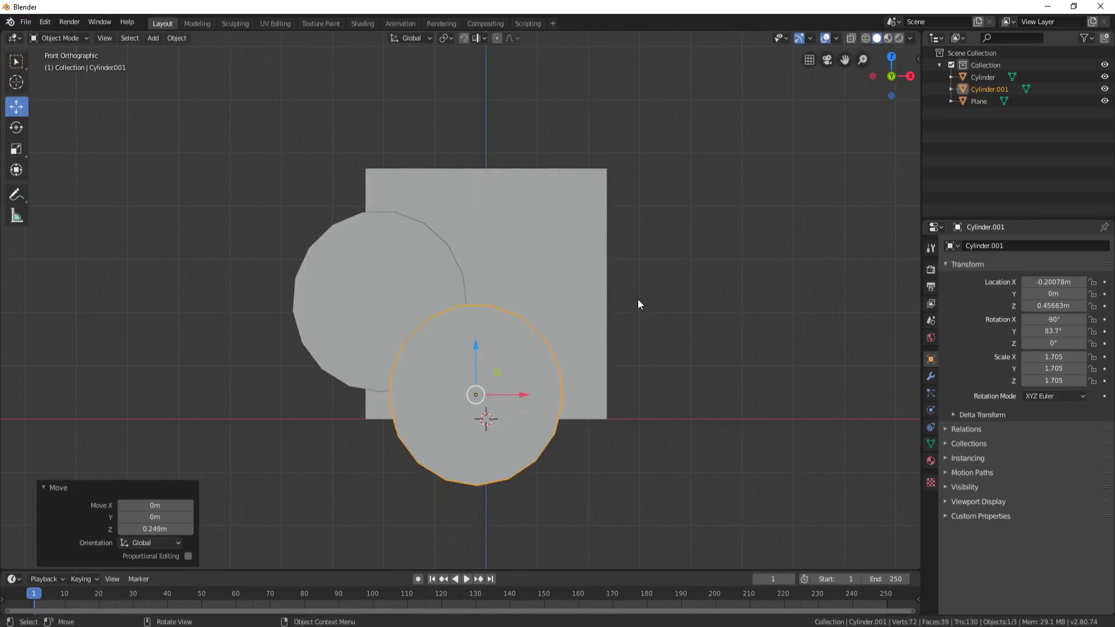
middle_drag(623, 315, 696, 372)
- In face select mode, delete the lower cylinder's ring of side faces
key(Tab)
key(a)
middle_drag(563, 351, 225, 449)
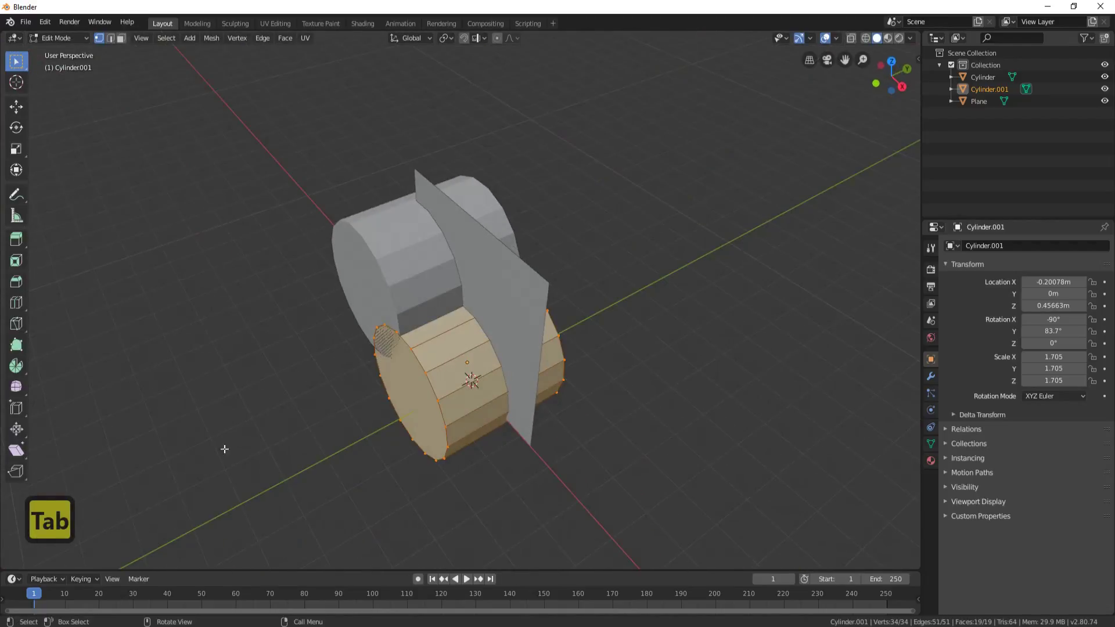
click(120, 38)
right_click(474, 404)
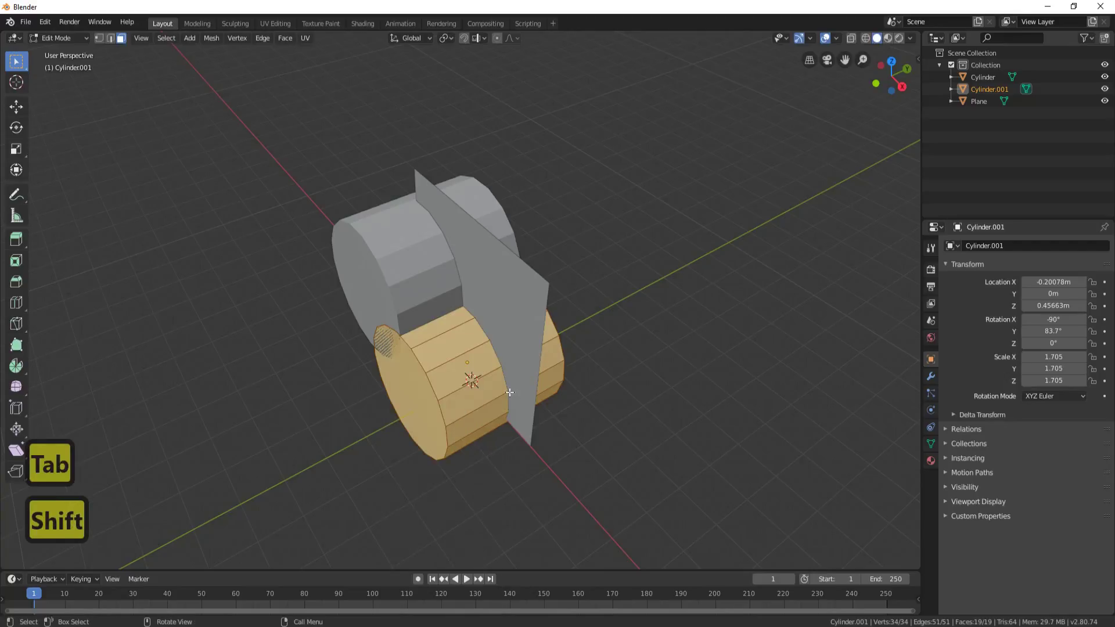
alt+click(491, 397)
alt+shift+click(492, 397)
alt+shift+click(492, 397)
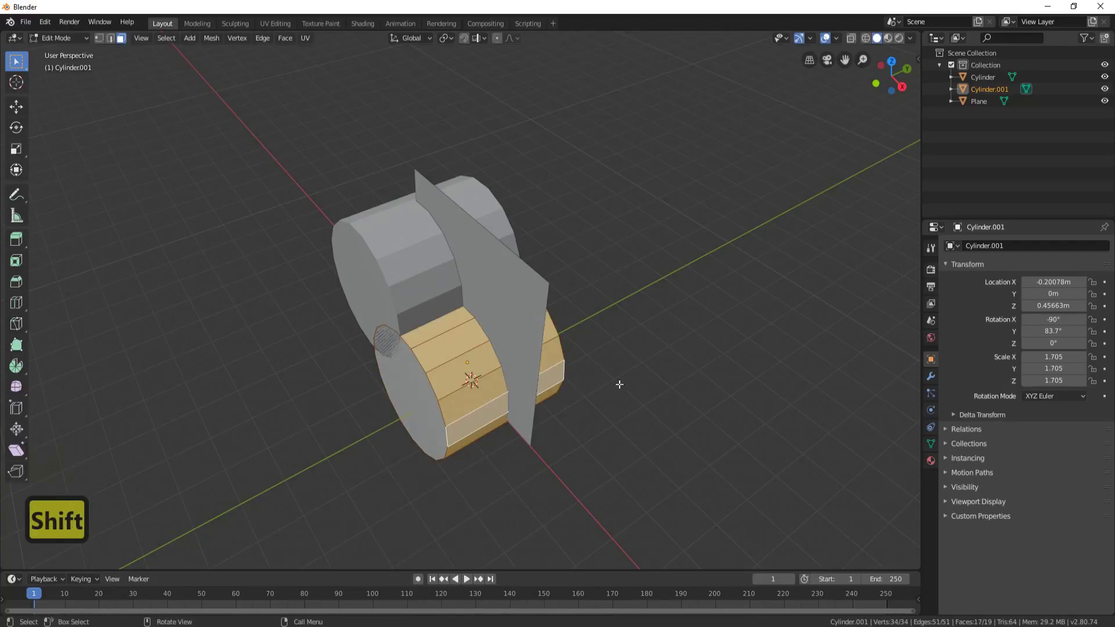
key(Delete)
click(575, 407)
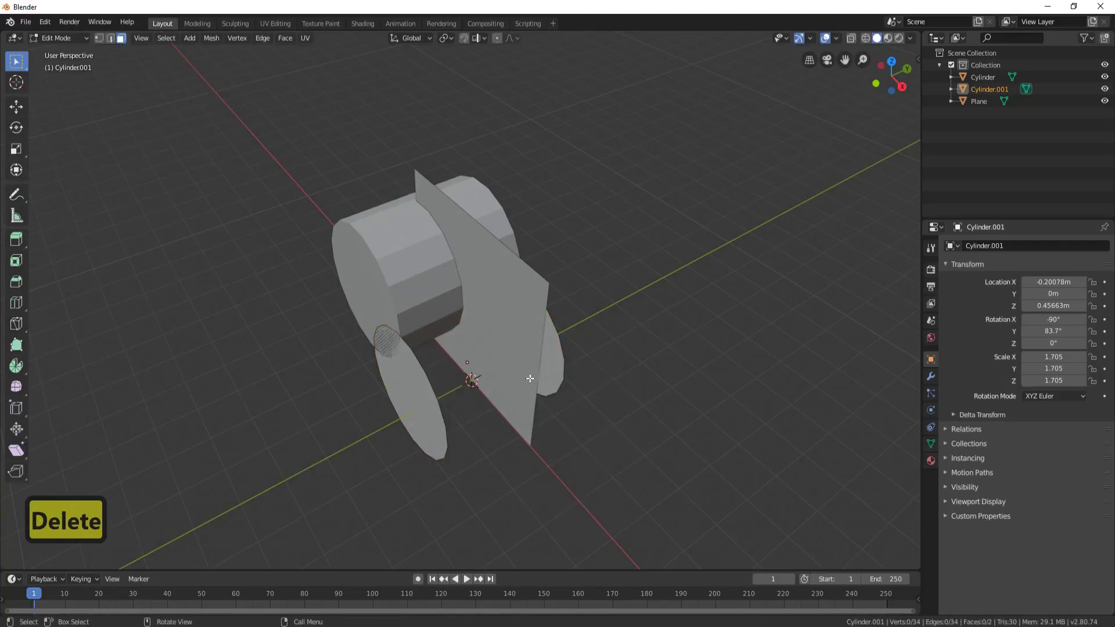
- Delete one end cap, leaving Cylinder.001 as a single flat circular face
click(559, 380)
key(Delete)
click(557, 378)
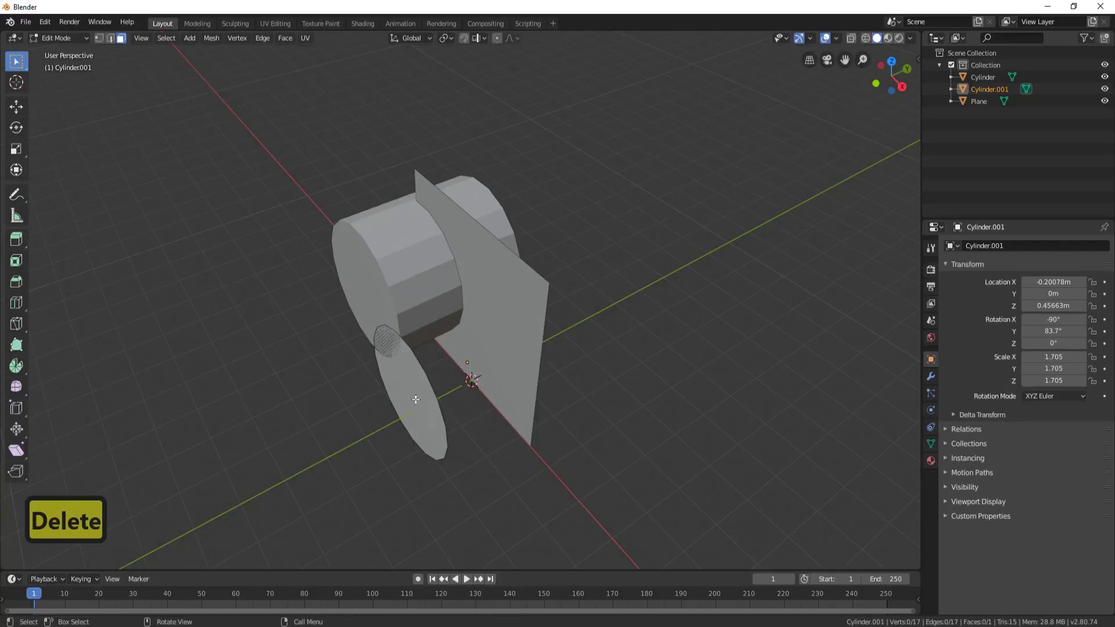
key(Tab)
click(433, 308)
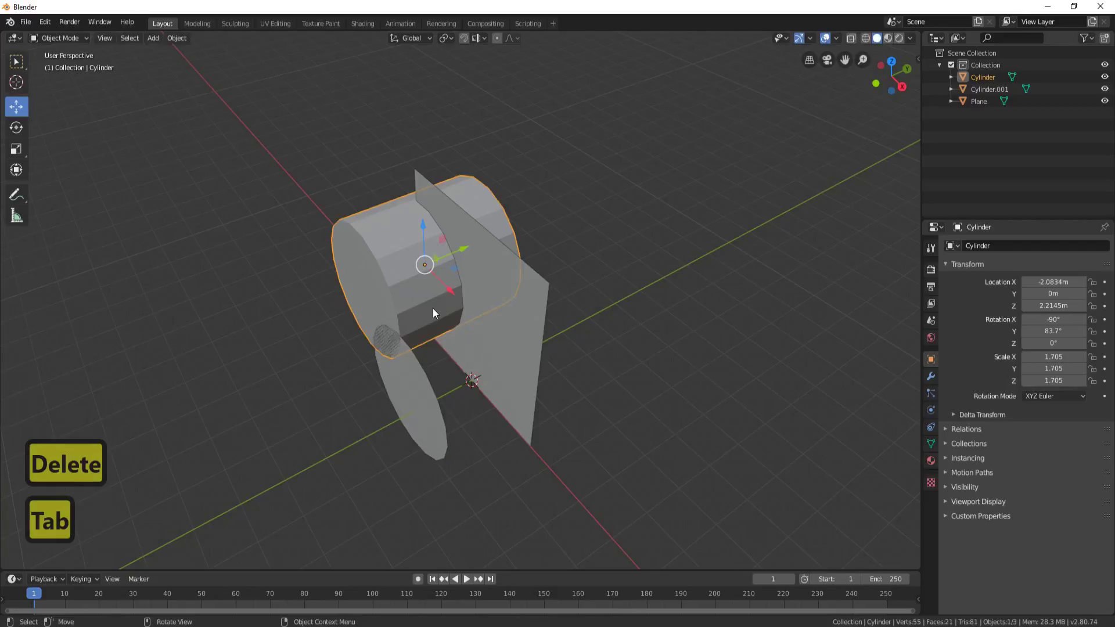
- Delete the upper cylinder's ring of side faces in Edit Mode
key(Tab)
click(439, 307)
shift+click(439, 309)
alt+shift+click(440, 311)
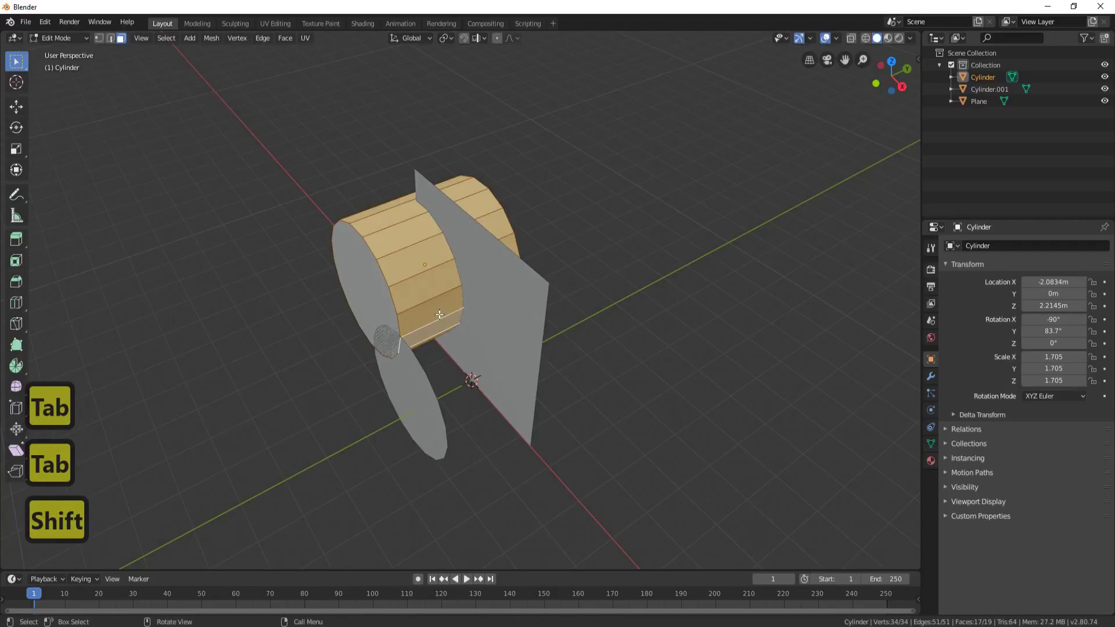
key(Delete)
click(439, 315)
- Delete the right-hand cap and separate the left-hand cap into its own object, Cylinder.002
middle_drag(650, 216, 569, 279)
click(559, 283)
key(Delete)
click(559, 283)
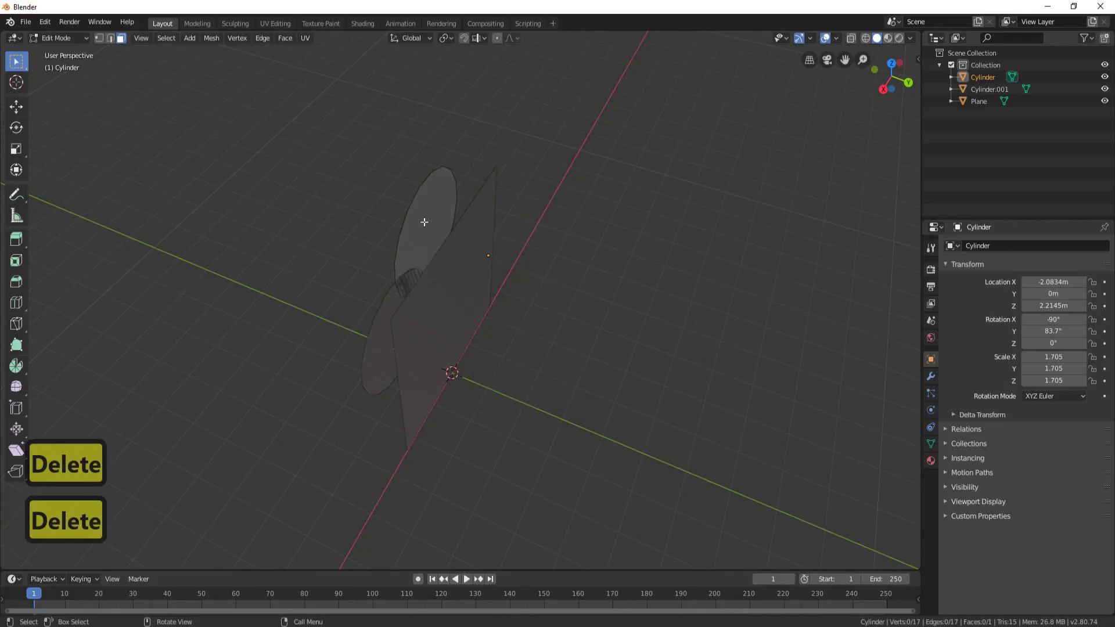
click(424, 222)
key(p)
click(399, 224)
middle_drag(391, 222, 409, 319)
- Move the upper disc Cylinder.002 forward along Y to about 1.6232 m
key(Tab)
middle_drag(366, 281, 429, 305)
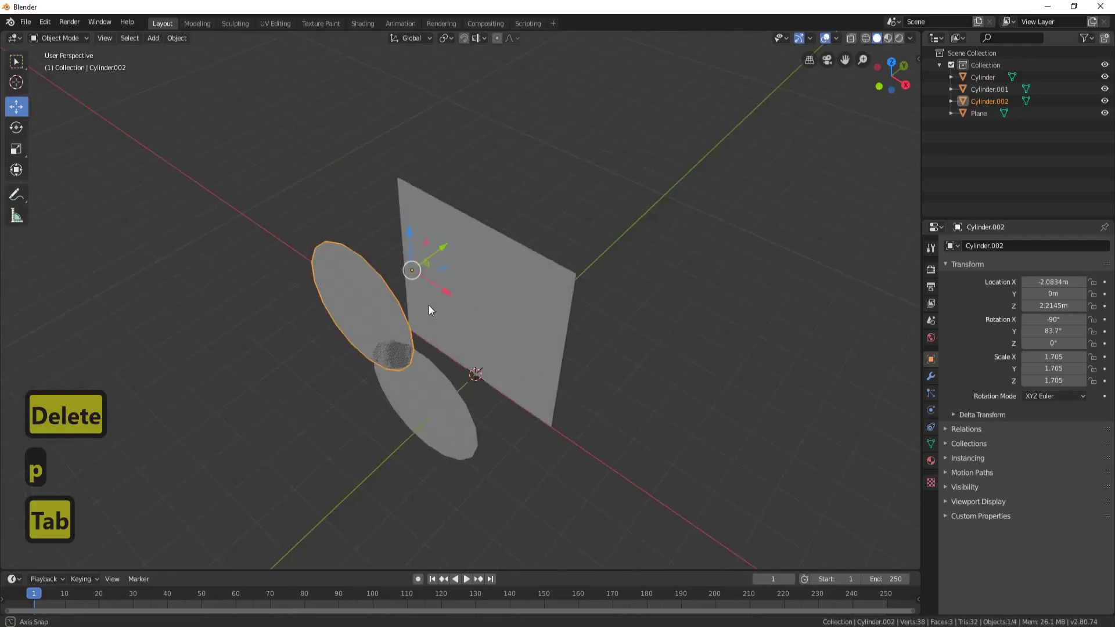
click(507, 246)
middle_drag(508, 246, 475, 330)
click(446, 294)
middle_drag(446, 294, 434, 276)
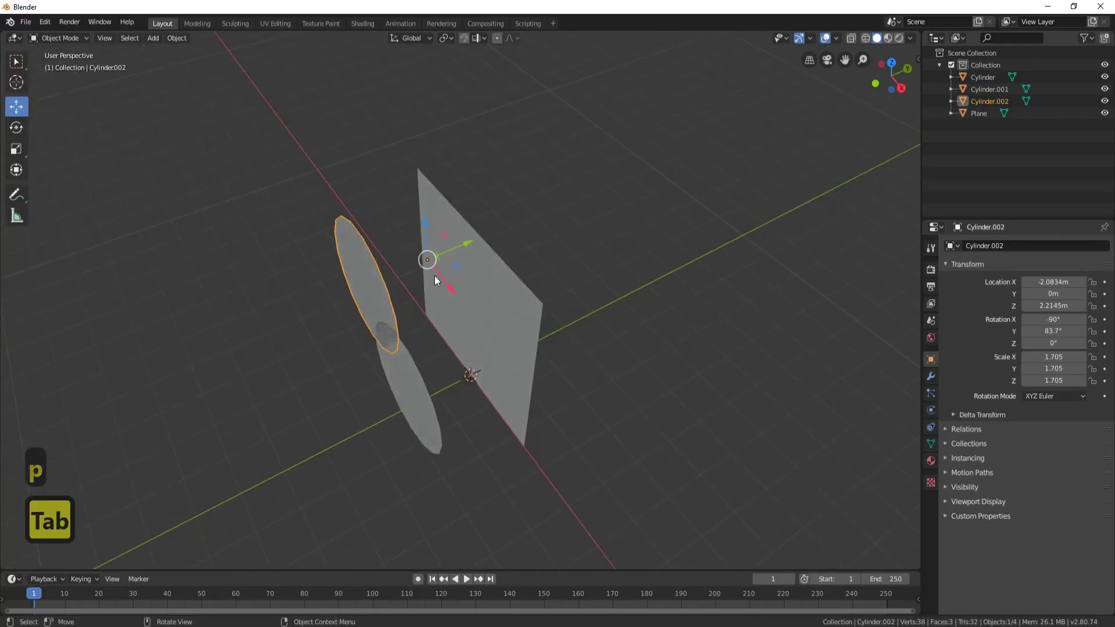
key(g)
click(517, 224)
middle_drag(515, 229, 471, 301)
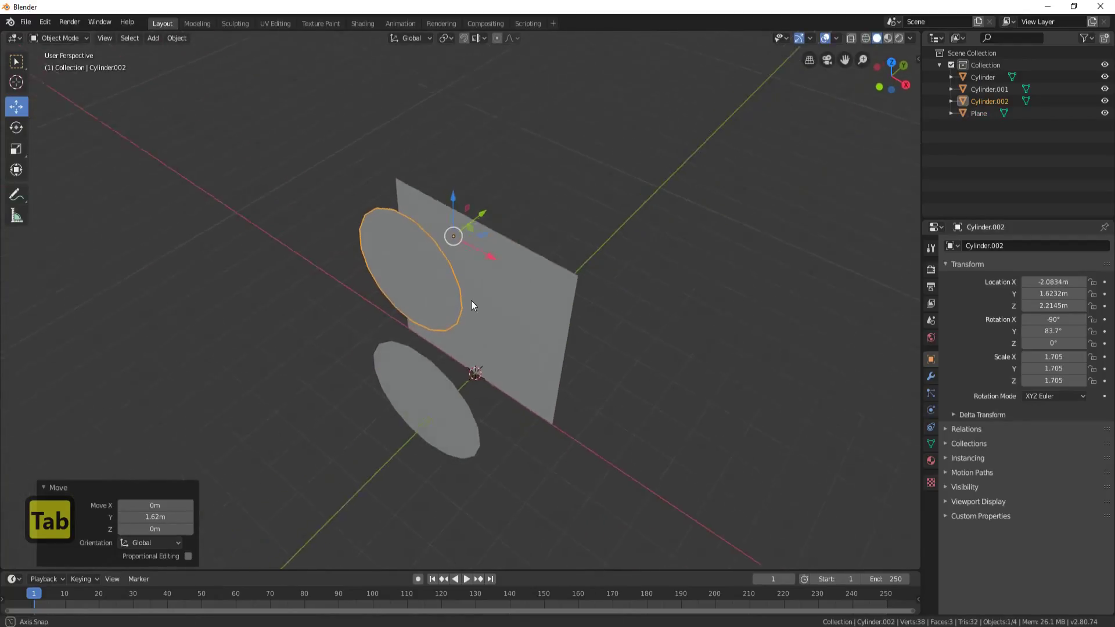
- Move the lower disc forward along Y as well, clear of the plane
click(427, 389)
middle_drag(427, 388, 488, 336)
key(g)
key(y)
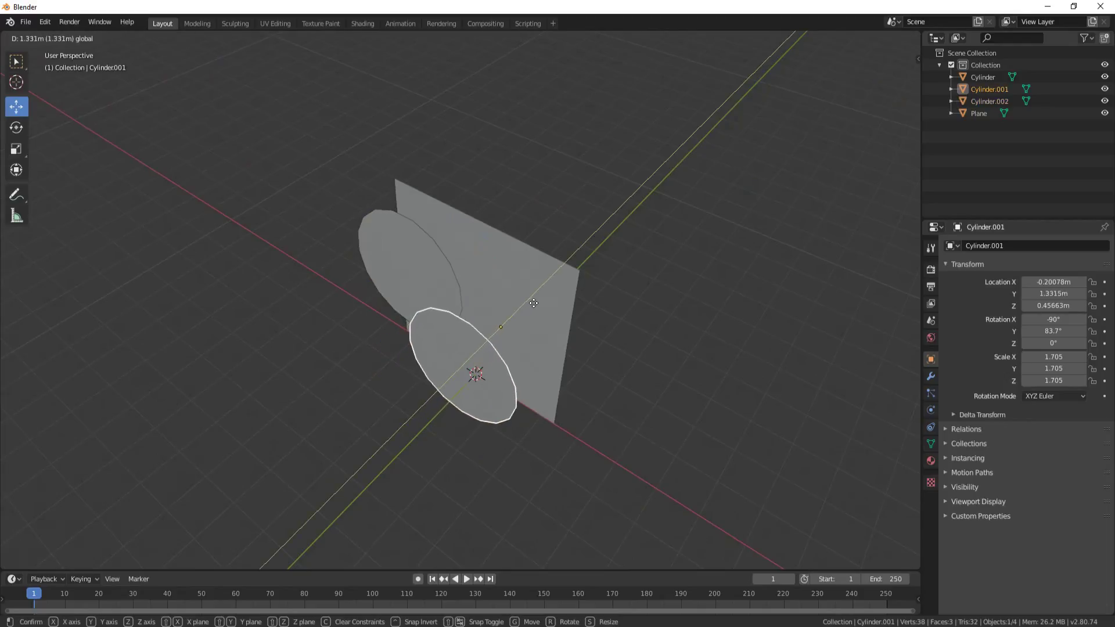
click(420, 246)
click(422, 251)
middle_drag(465, 279, 466, 333)
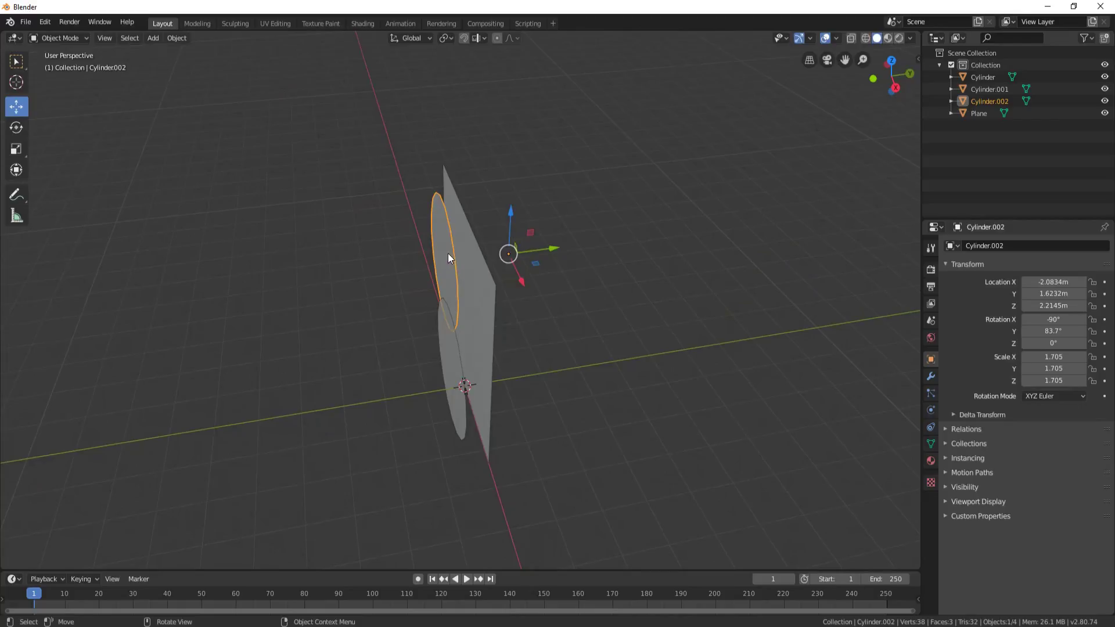
- With the upper disc and plane selected, Knife Project the disc's outline onto the plane from the front view
shift+click(493, 297)
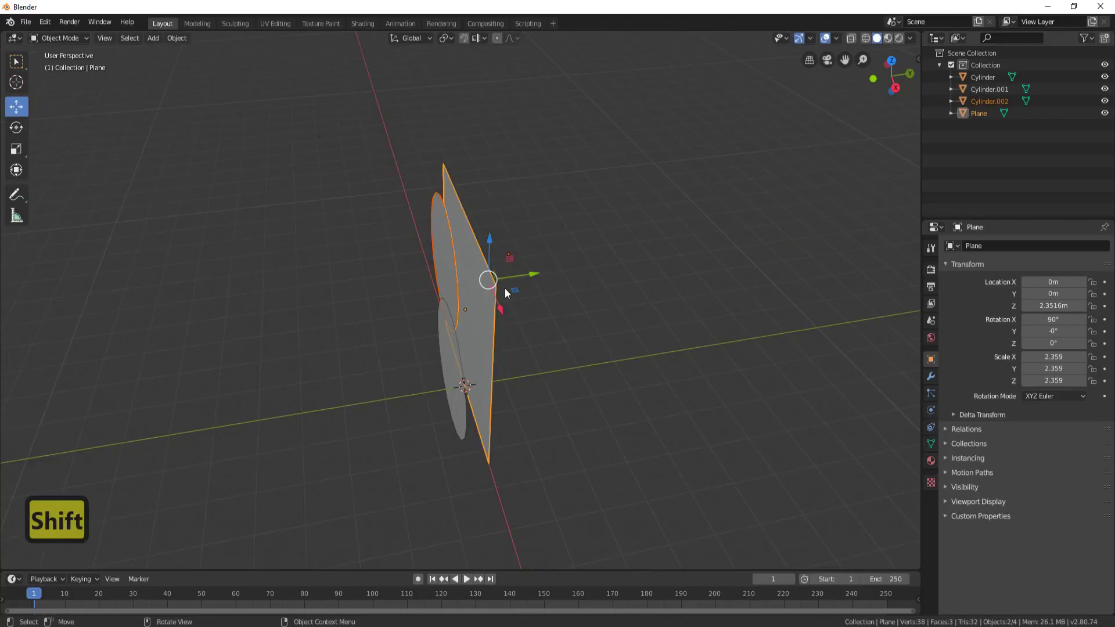
key(KP_1)
key(Tab)
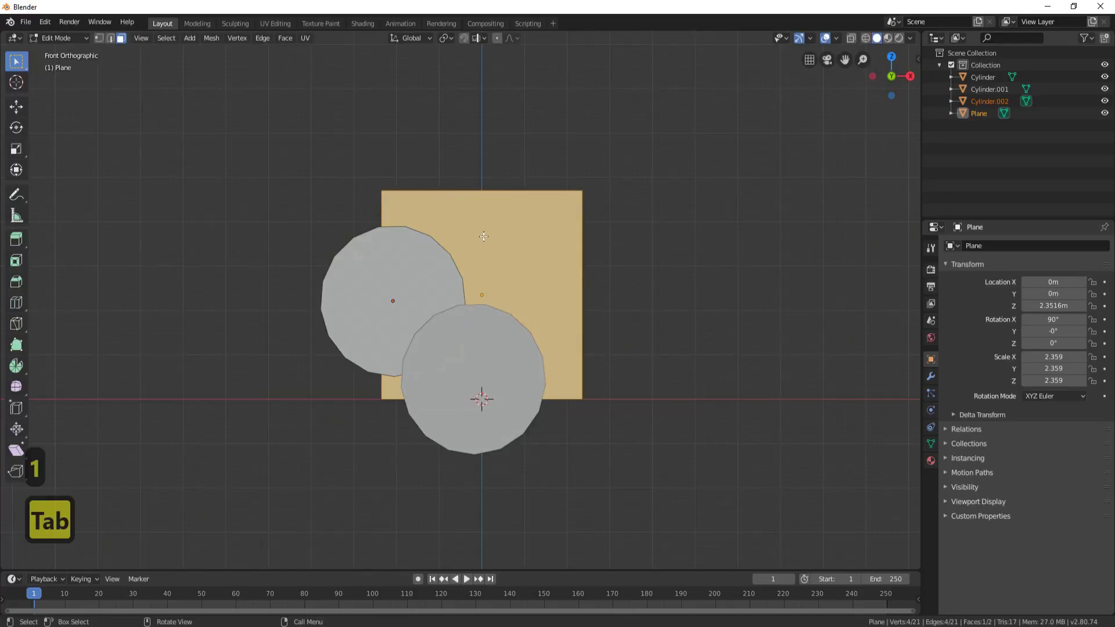
click(16, 344)
click(210, 38)
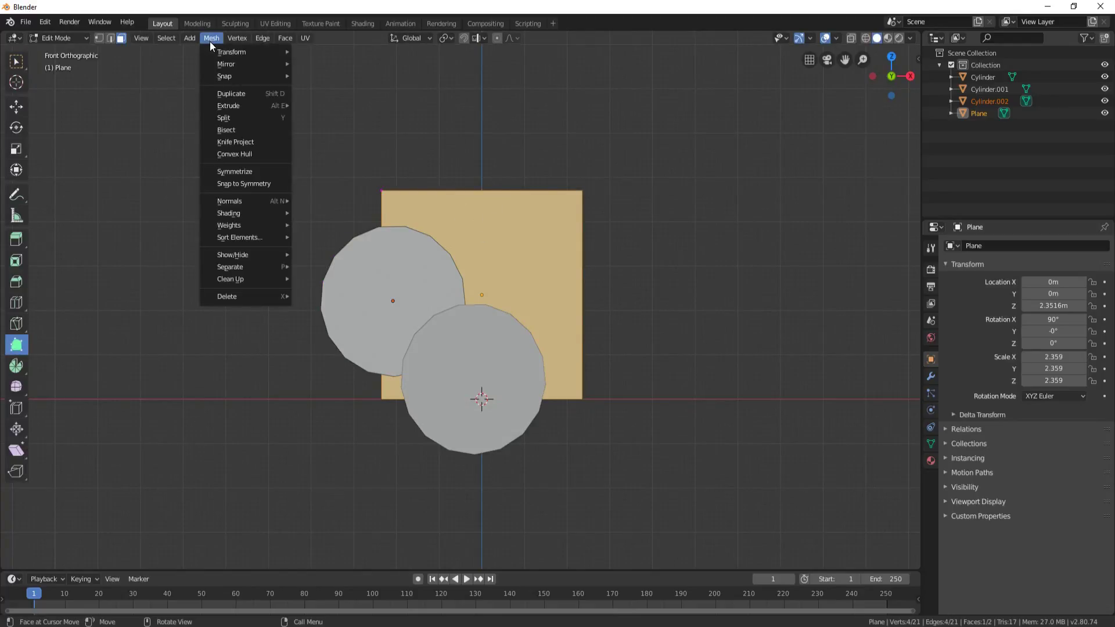
click(252, 143)
middle_drag(649, 171, 610, 247)
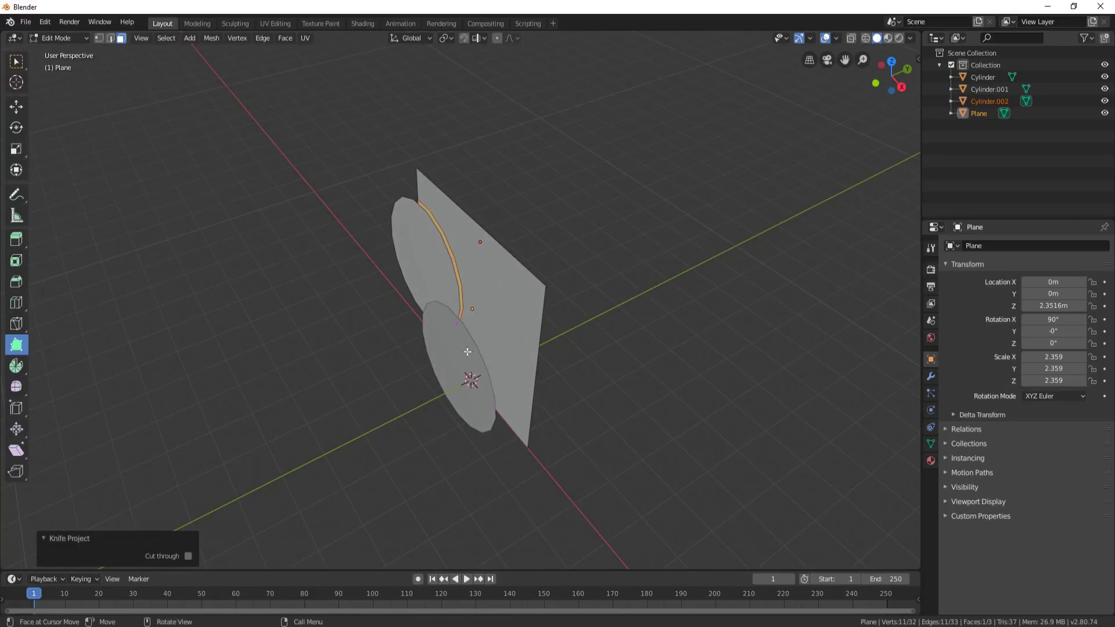
key(Tab)
- Select the lower disc and plane, then Knife Project its outline onto the plane's faces from the front
click(452, 385)
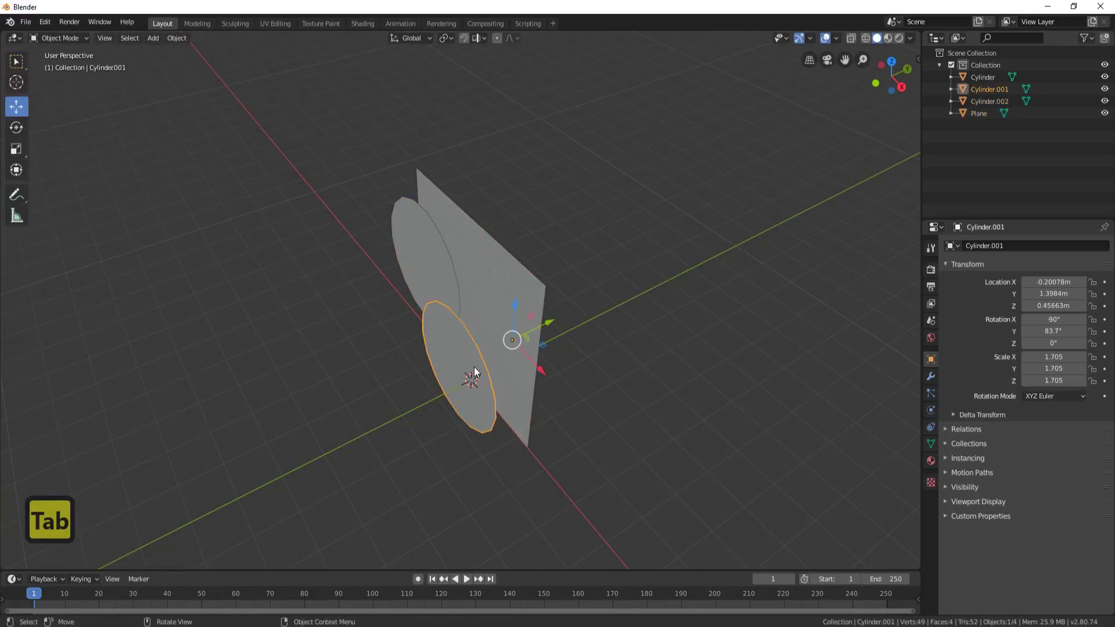
shift+click(496, 260)
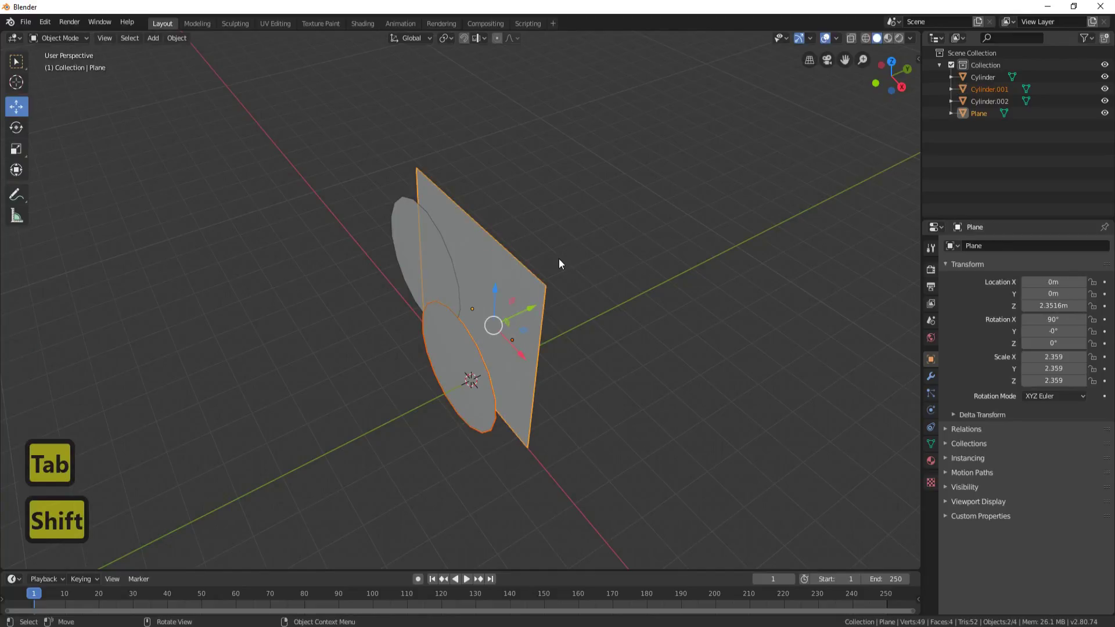
key(KP_1)
key(Tab)
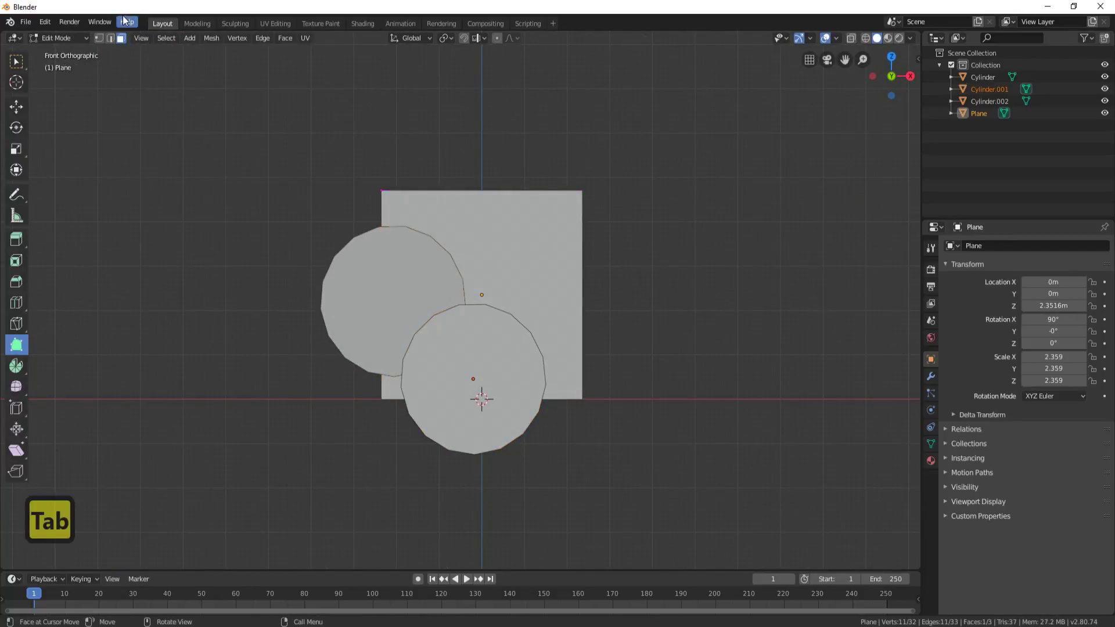
click(13, 109)
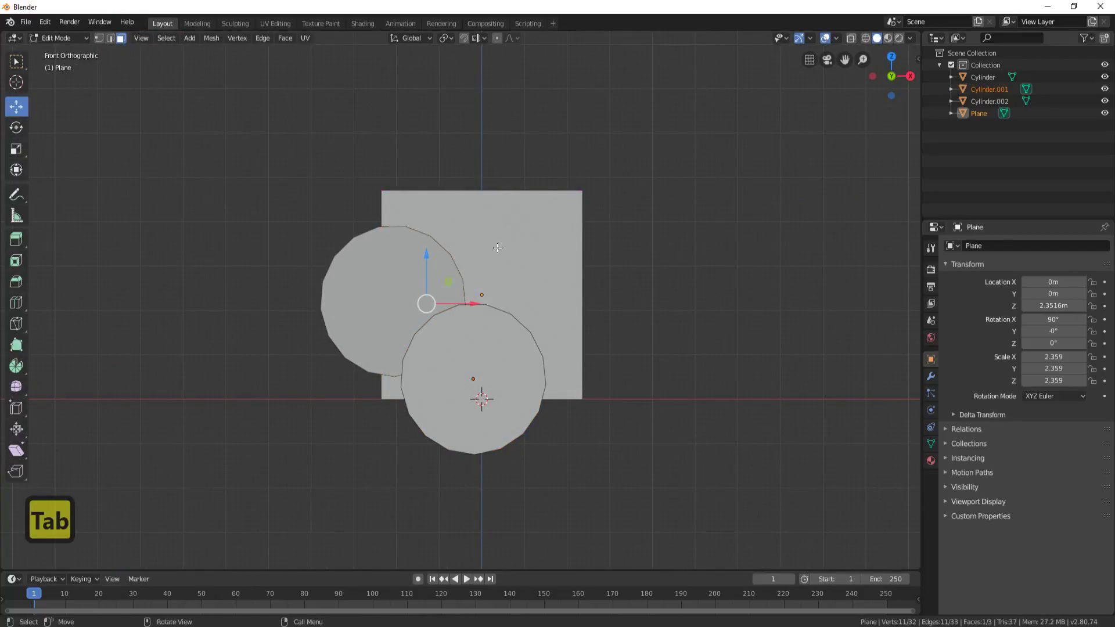
shift+click(526, 243)
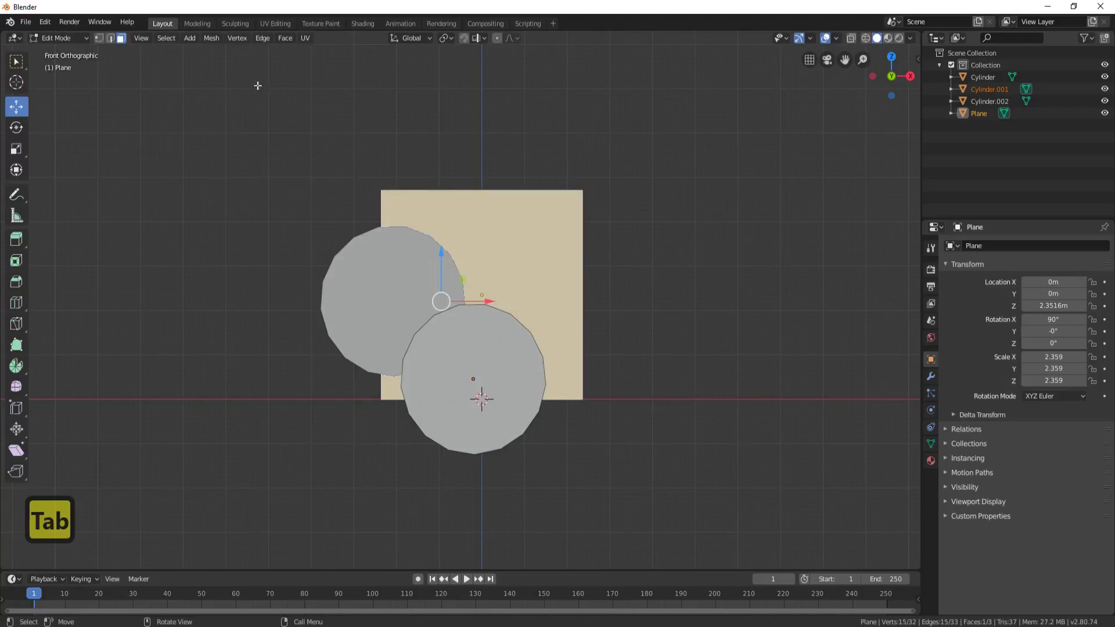
click(211, 39)
mouse_move(249, 202)
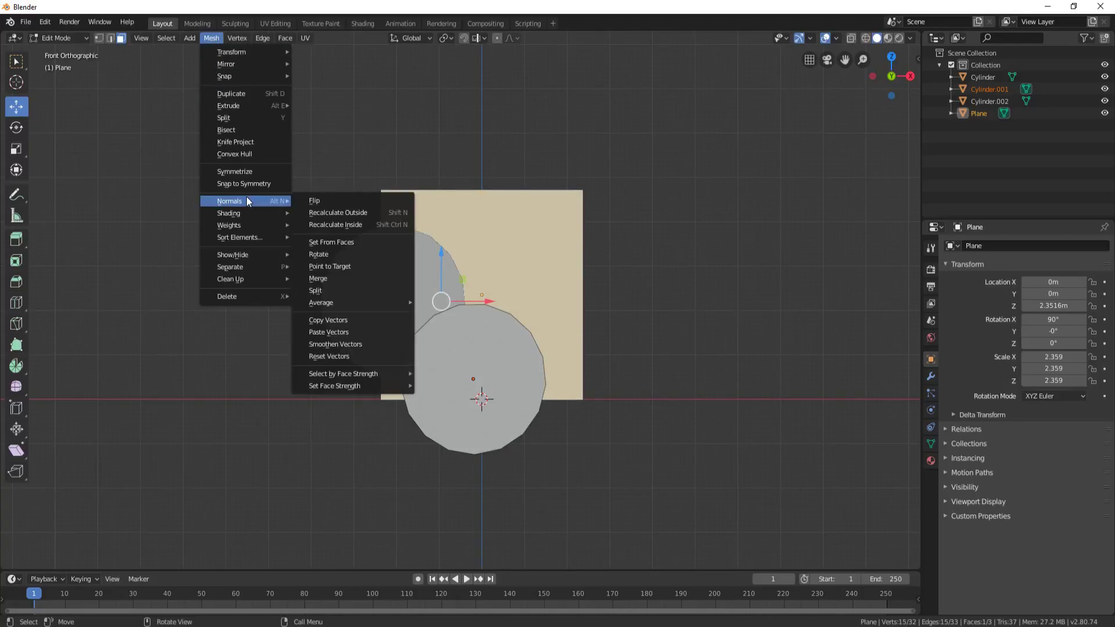
click(238, 142)
- Return to Object Mode and select both discs
middle_drag(722, 251, 642, 308)
click(447, 344)
key(Tab)
click(437, 332)
shift+click(399, 256)
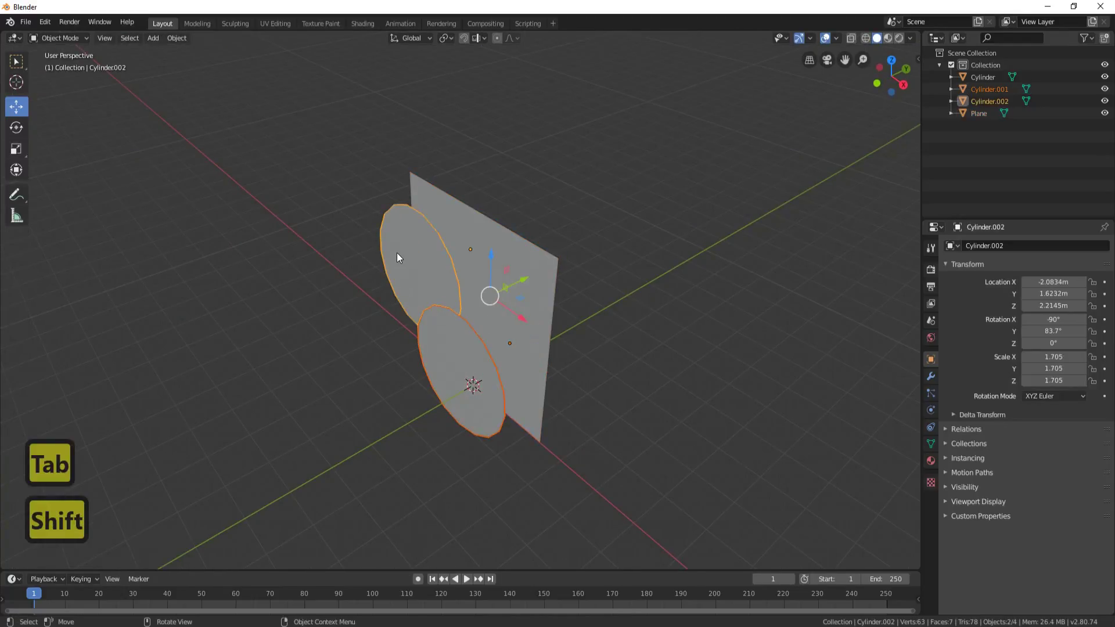
- Delete both disc cylinders, then select the plane and enter Edit Mode
key(Delete)
click(532, 323)
middle_drag(532, 323, 511, 282)
key(Tab)
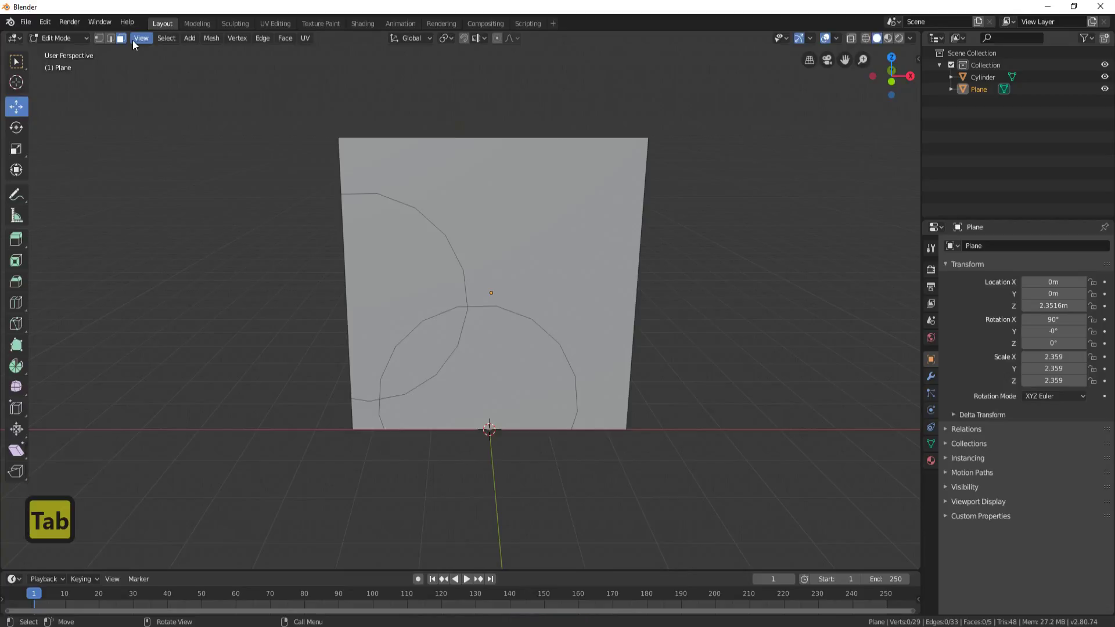
- Delete the four disc-covered faces, including the lens-shaped overlap and lower circle
click(380, 276)
shift+click(367, 398)
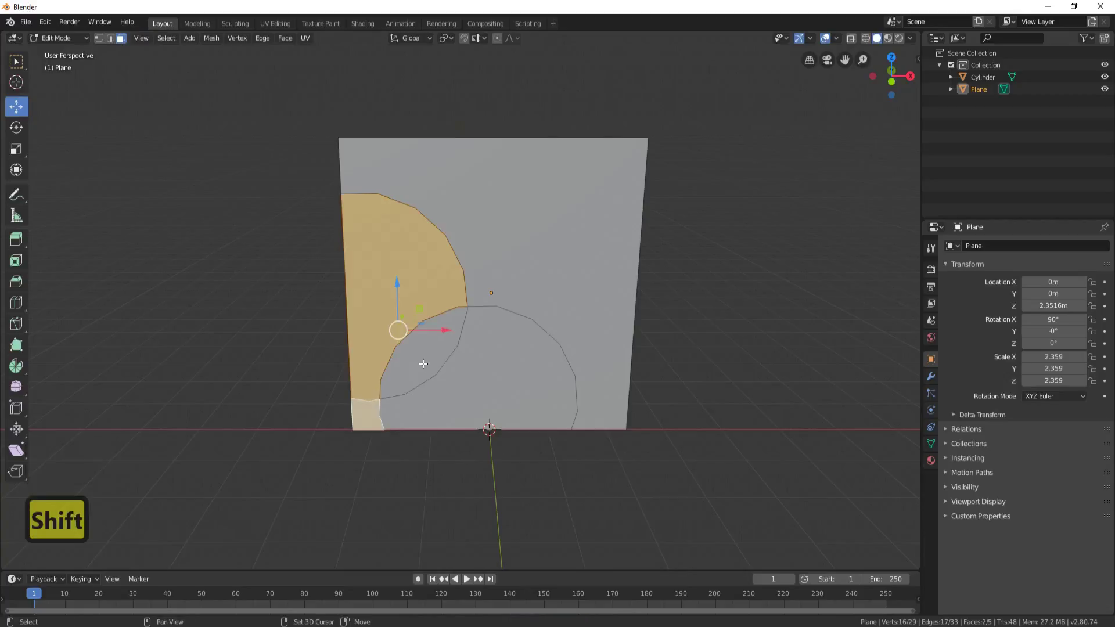
shift+click(423, 364)
shift+click(527, 383)
key(Delete)
click(528, 384)
- Select the remaining curved bracket face and view it nearly face-on
middle_drag(528, 384, 649, 252)
click(544, 300)
middle_drag(534, 208, 427, 220)
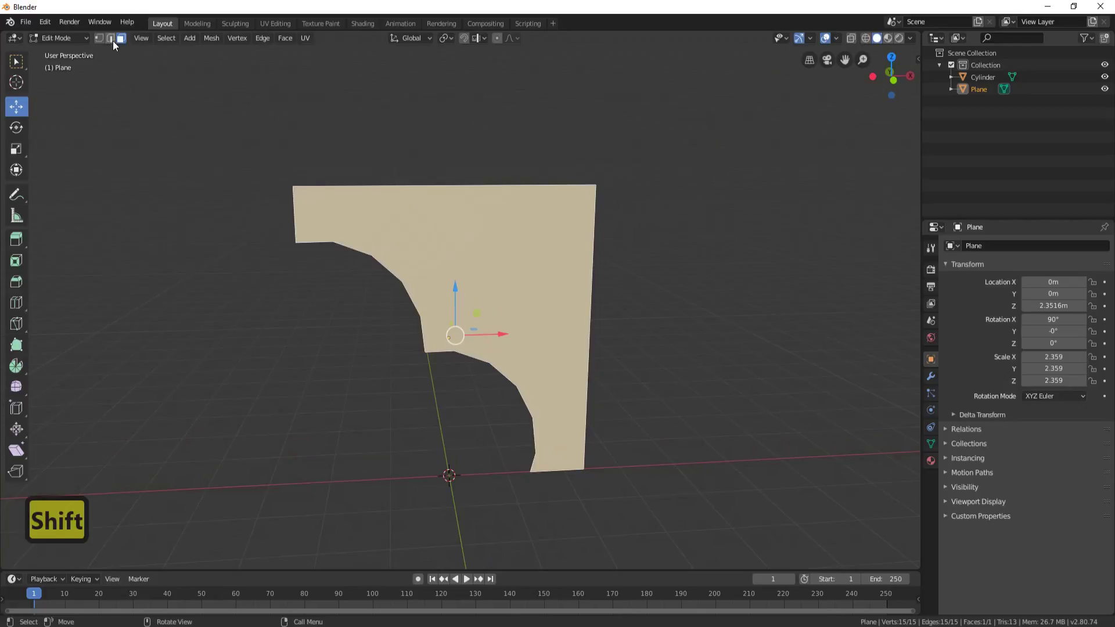
- Subdivide the bracket's top and right edges twice in edge select mode
click(113, 41)
click(415, 185)
shift+click(593, 314)
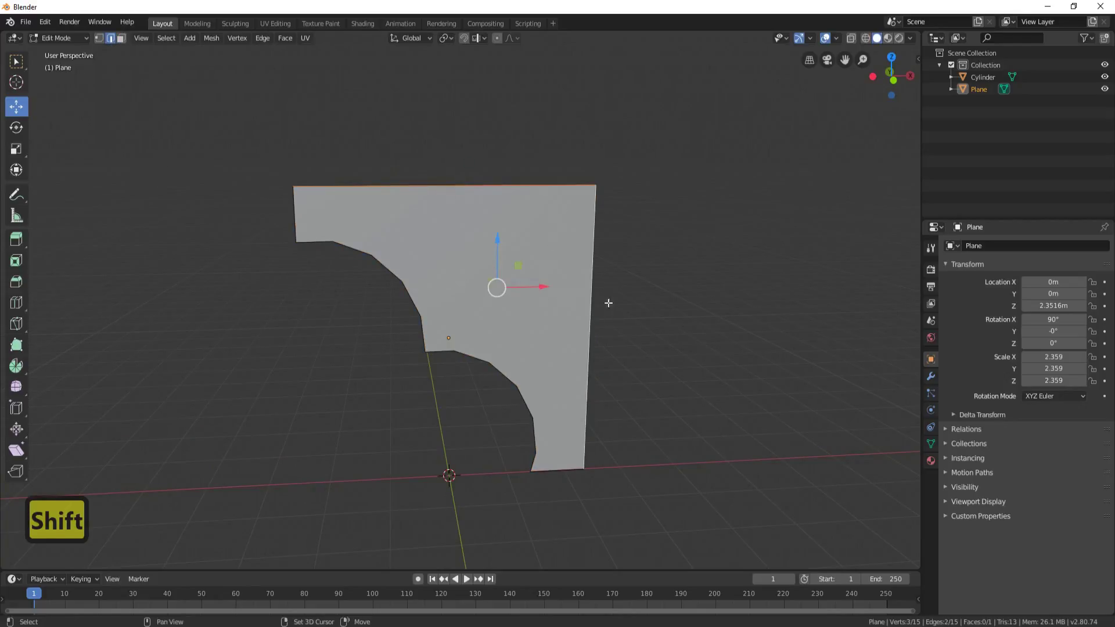
key(ctrl+e)
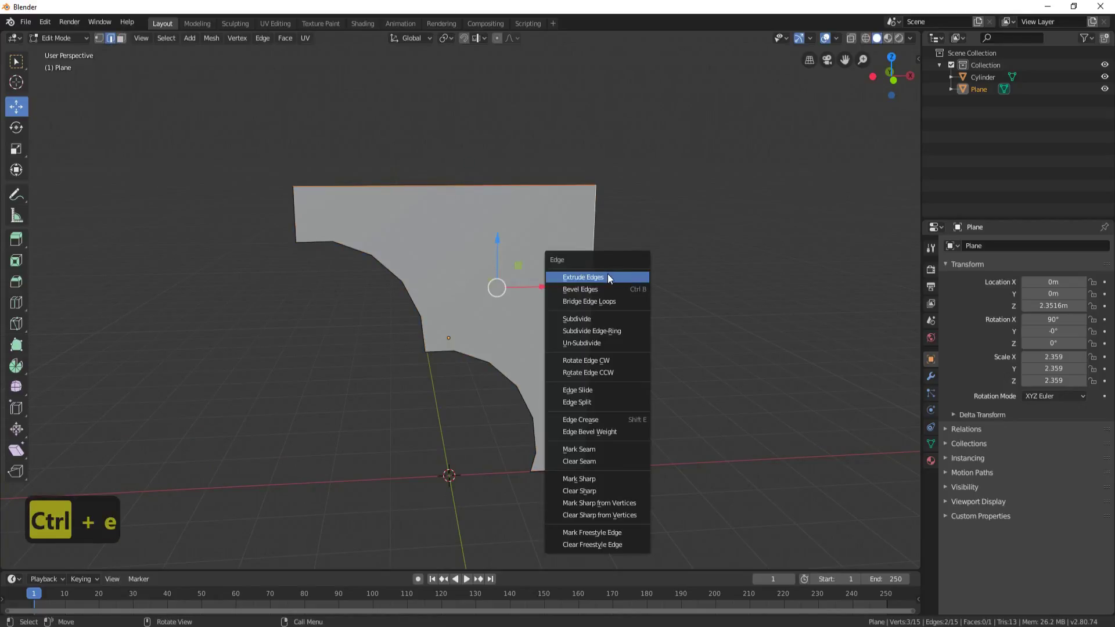
click(592, 319)
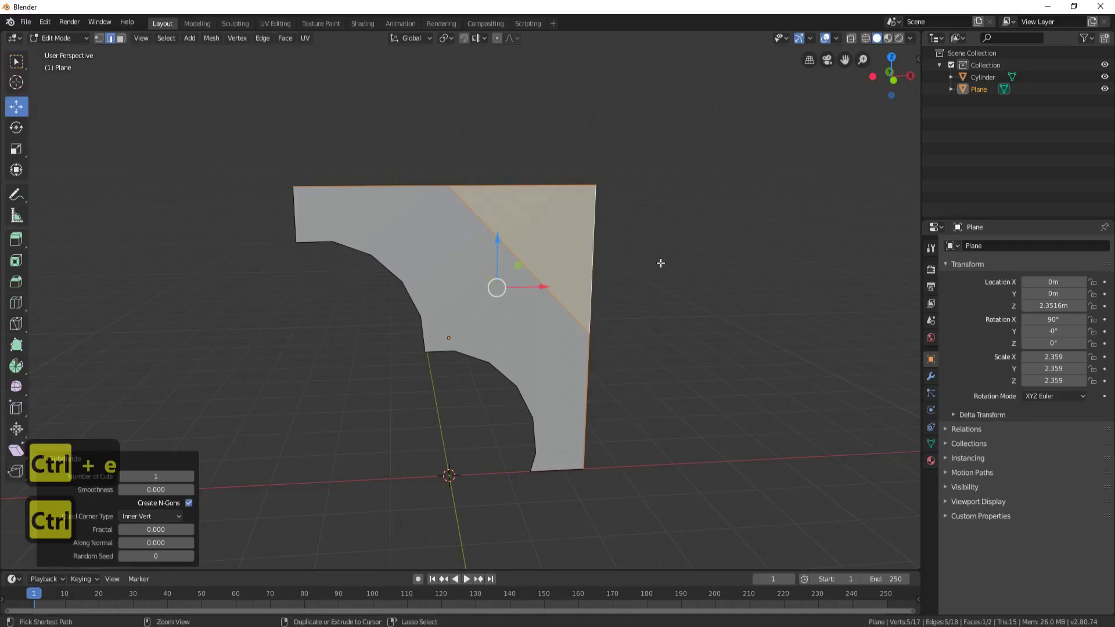
key(ctrl+e)
click(640, 266)
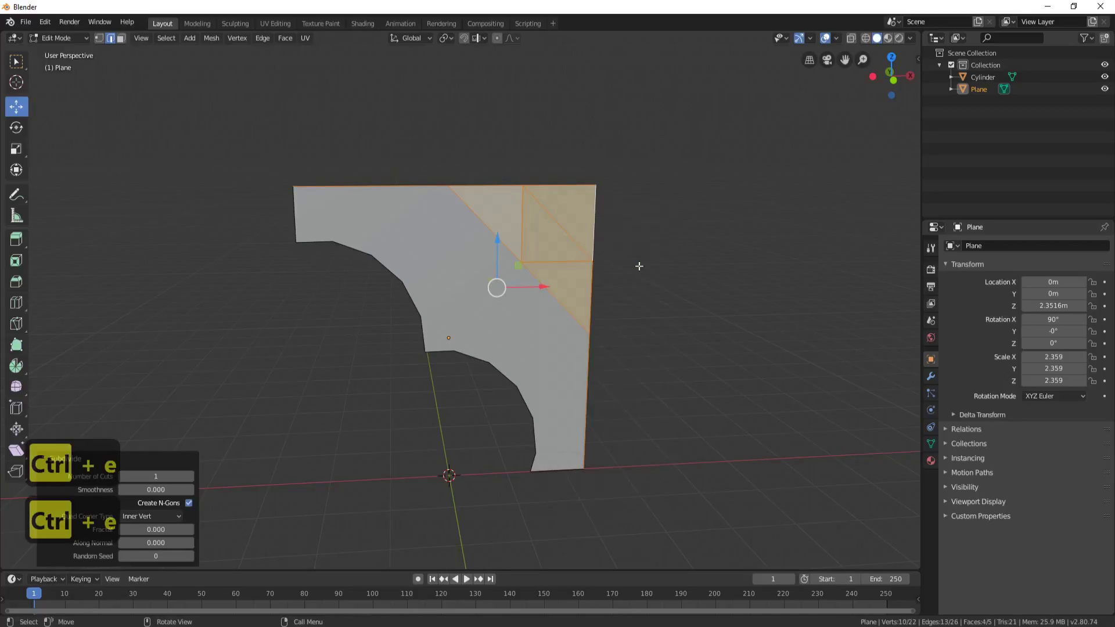
- Delete the main face and the top-right corner faces using Only Faces, keeping edges
click(121, 38)
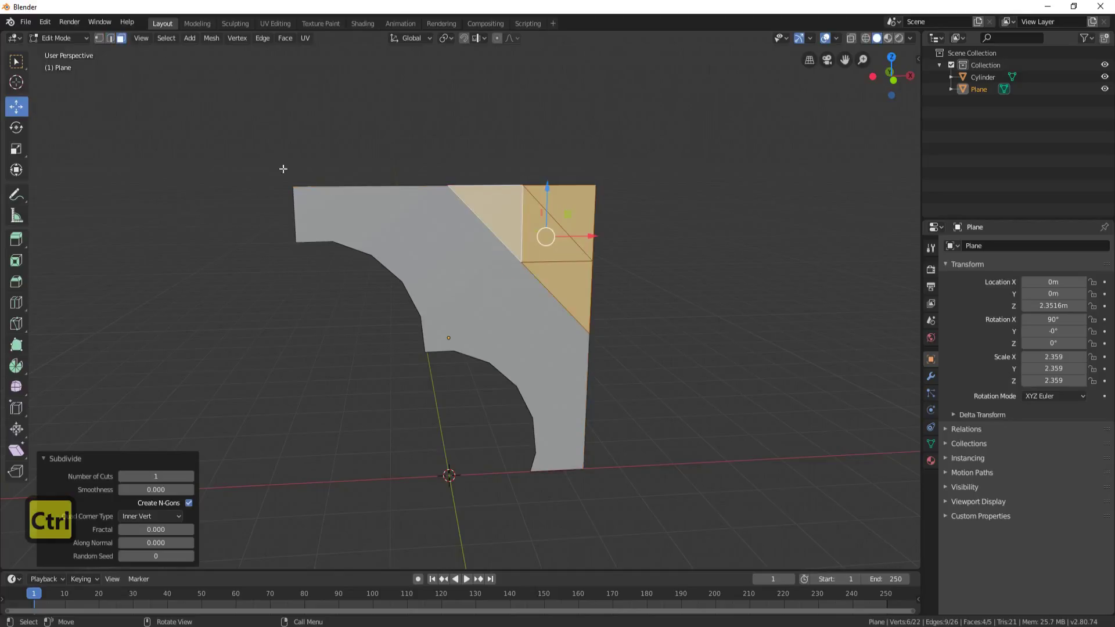
click(388, 216)
shift+click(488, 216)
shift+click(547, 233)
shift+click(566, 219)
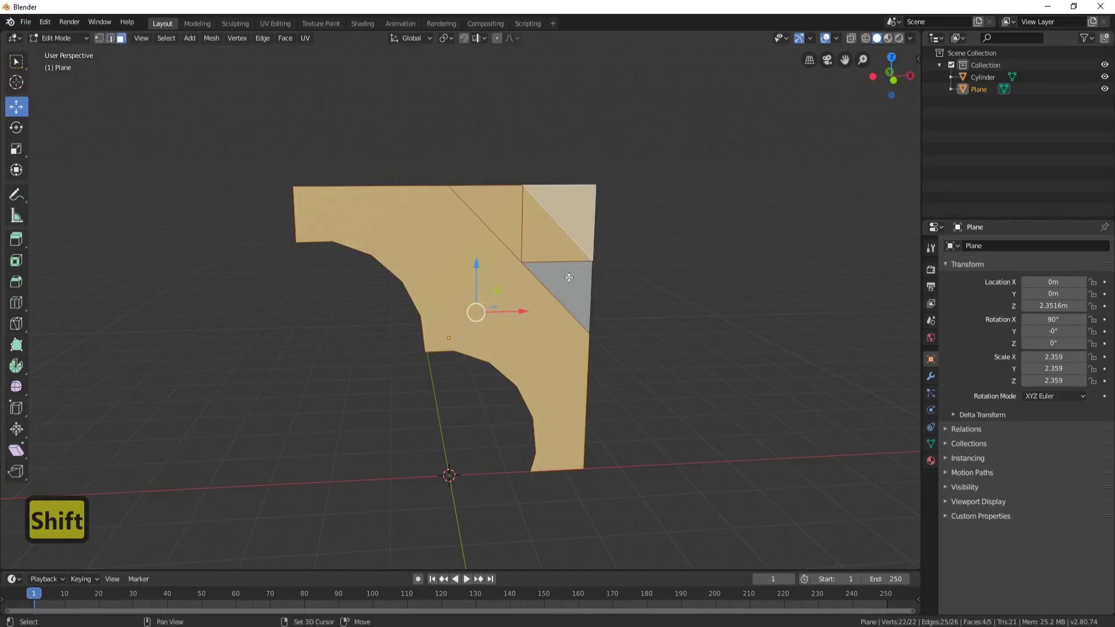
shift+click(574, 284)
key(Delete)
key(ctrl+z)
key(Delete)
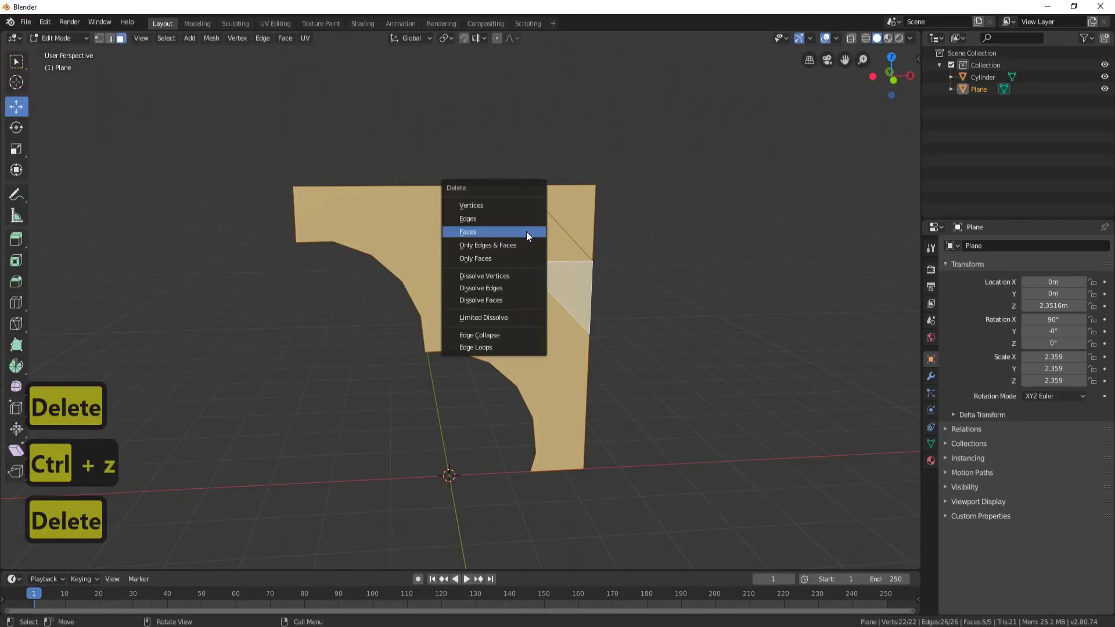
click(504, 253)
- Delete the four diagonal and corner-triangle edges at the top-right corner
key(ctrl+z)
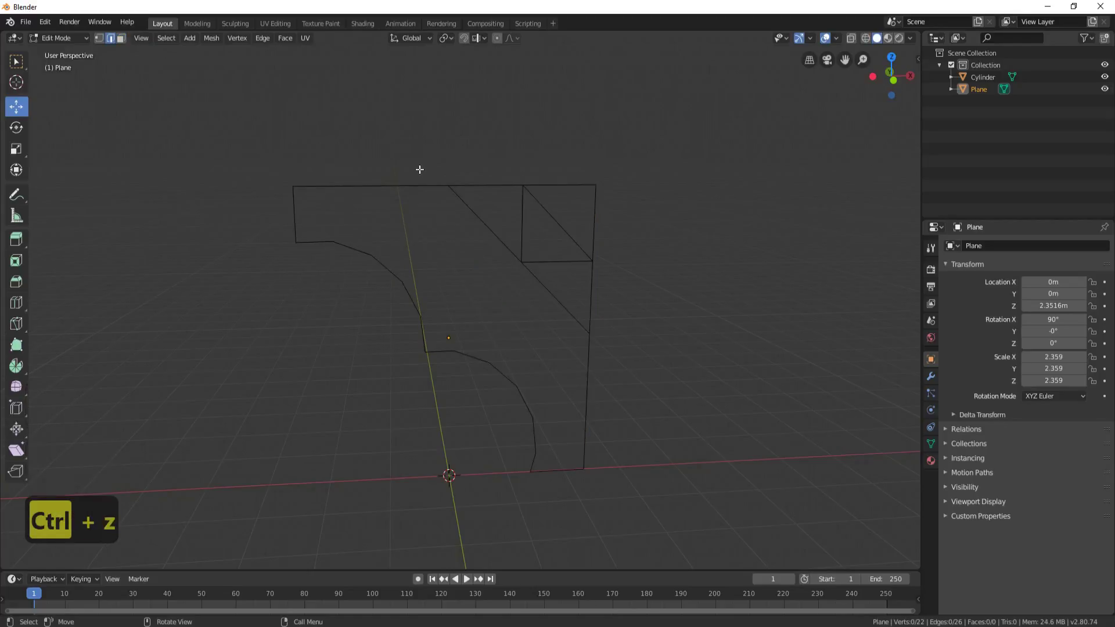
click(486, 222)
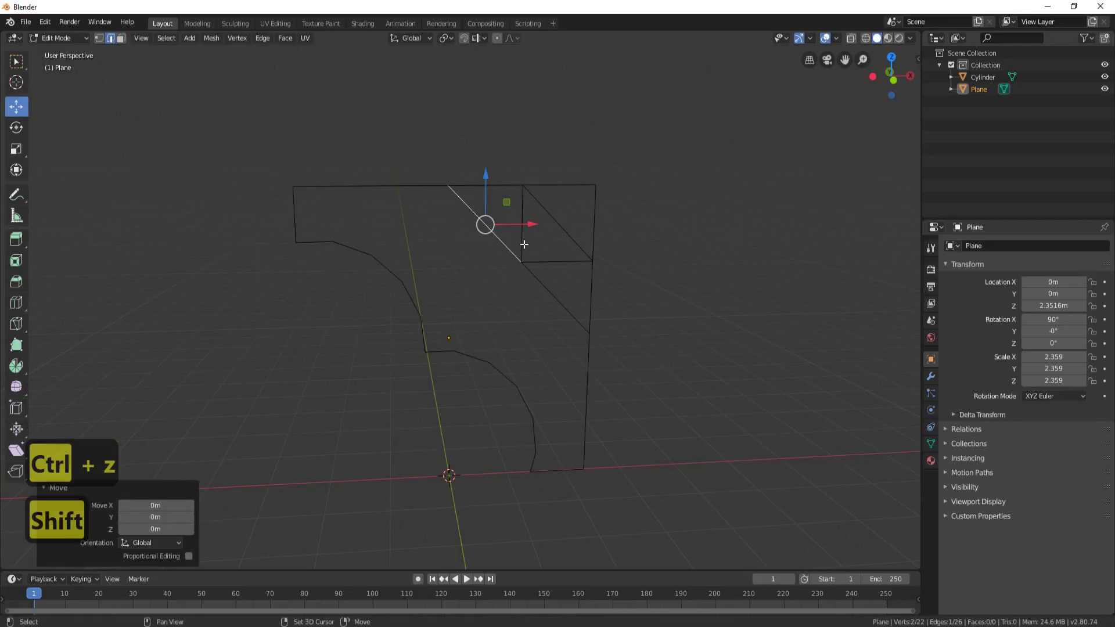
shift+click(566, 235)
shift+click(569, 262)
shift+click(559, 300)
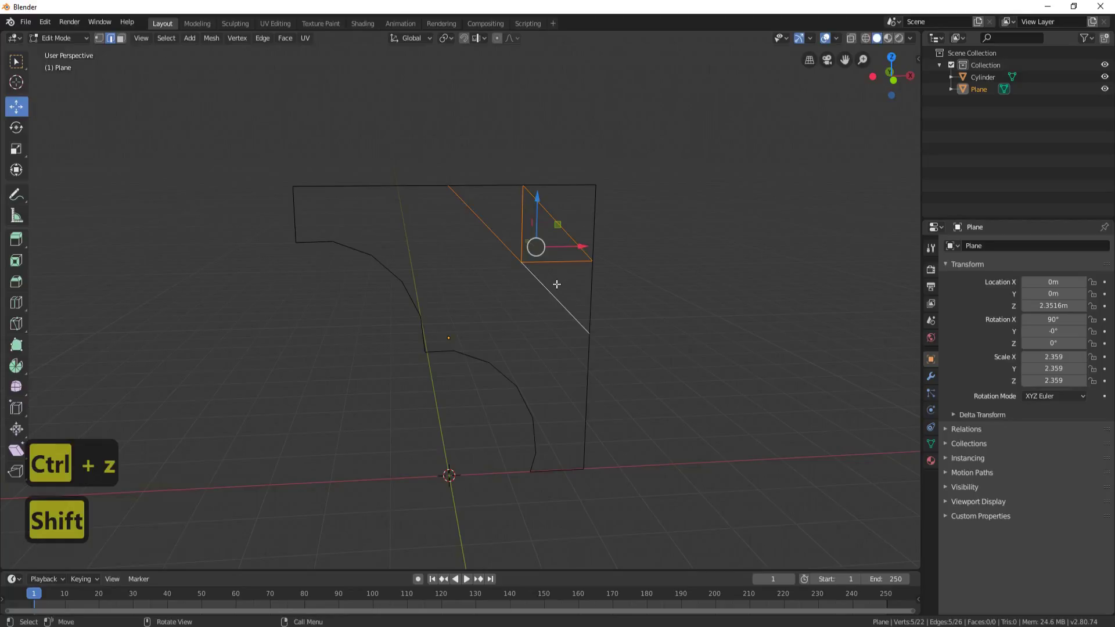
key(Delete)
click(513, 244)
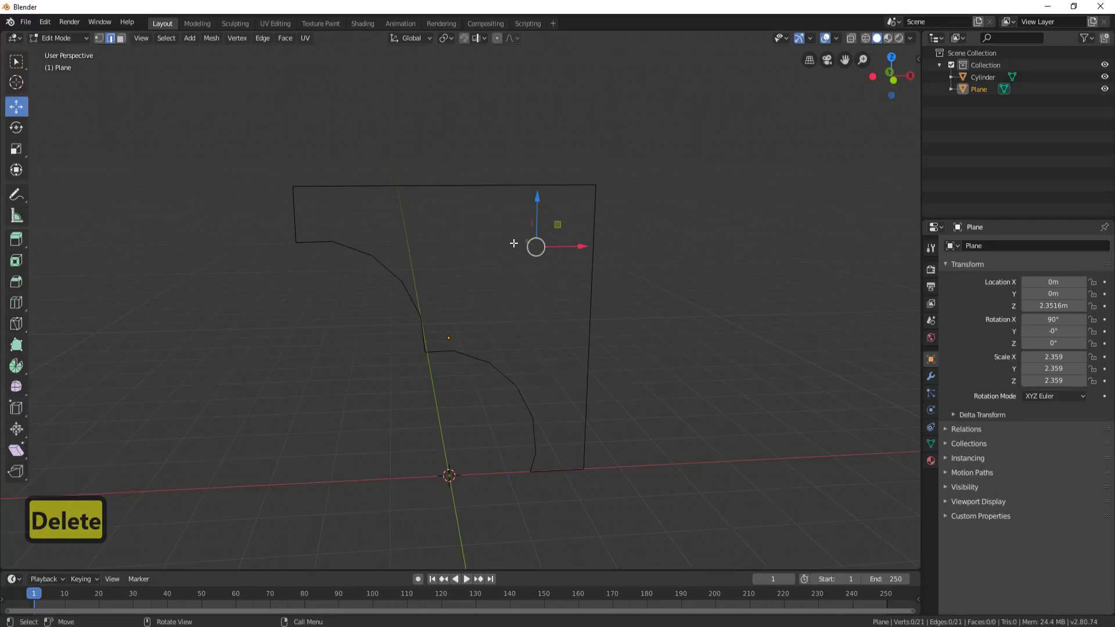
- Loop-select the bracket outline and fill it with faces using Alt+F
click(378, 184)
alt+shift+click(348, 185)
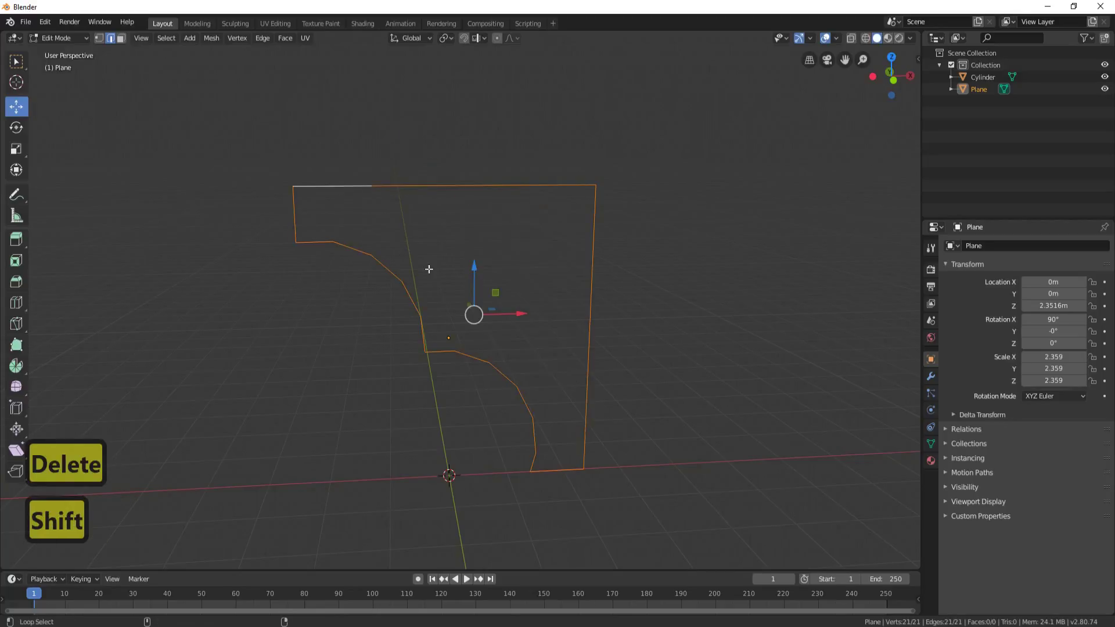
key(alt+f)
- Extrude the filled bracket profile 1 m into a solid and return to Object Mode
middle_drag(614, 282, 503, 323)
key(e)
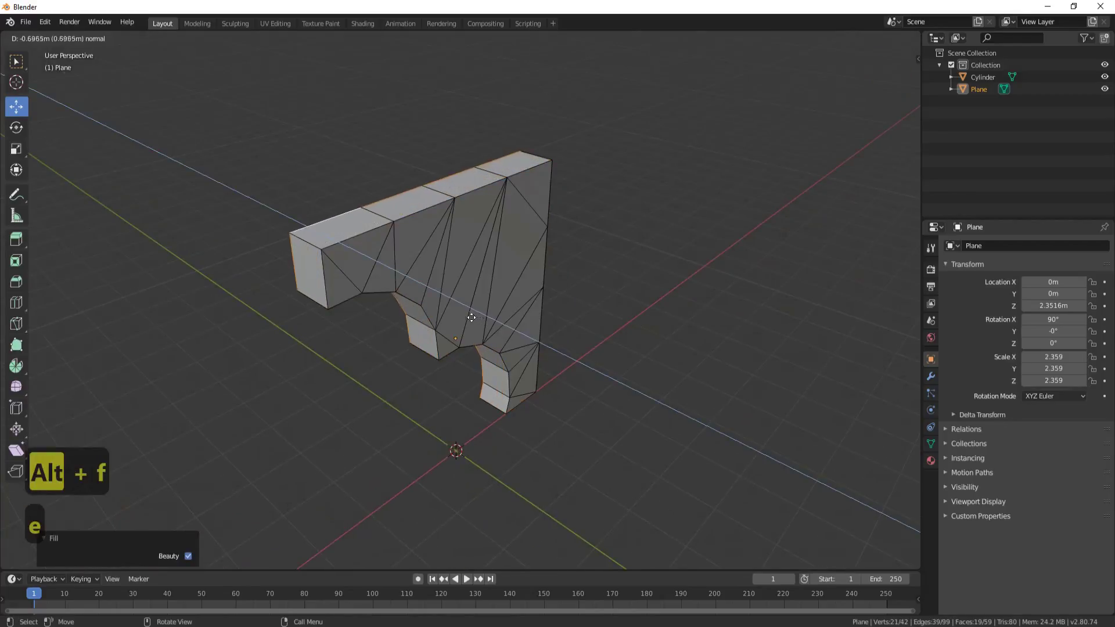
click(460, 314)
middle_drag(610, 316, 643, 316)
key(Tab)
scroll(643, 316, down, 4)
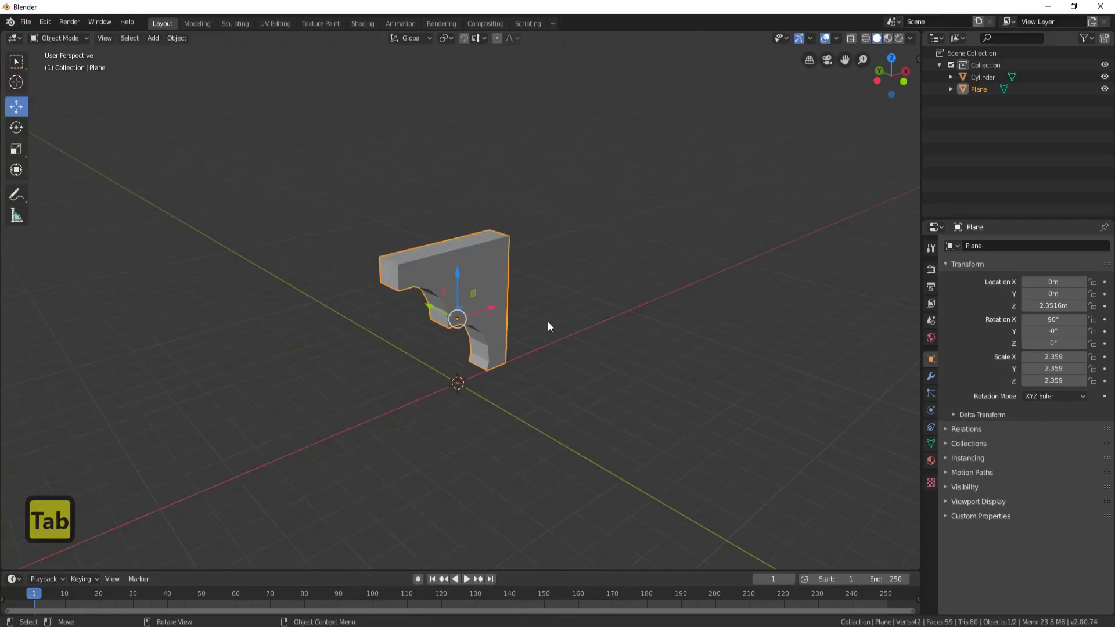
middle_drag(549, 322, 555, 320)
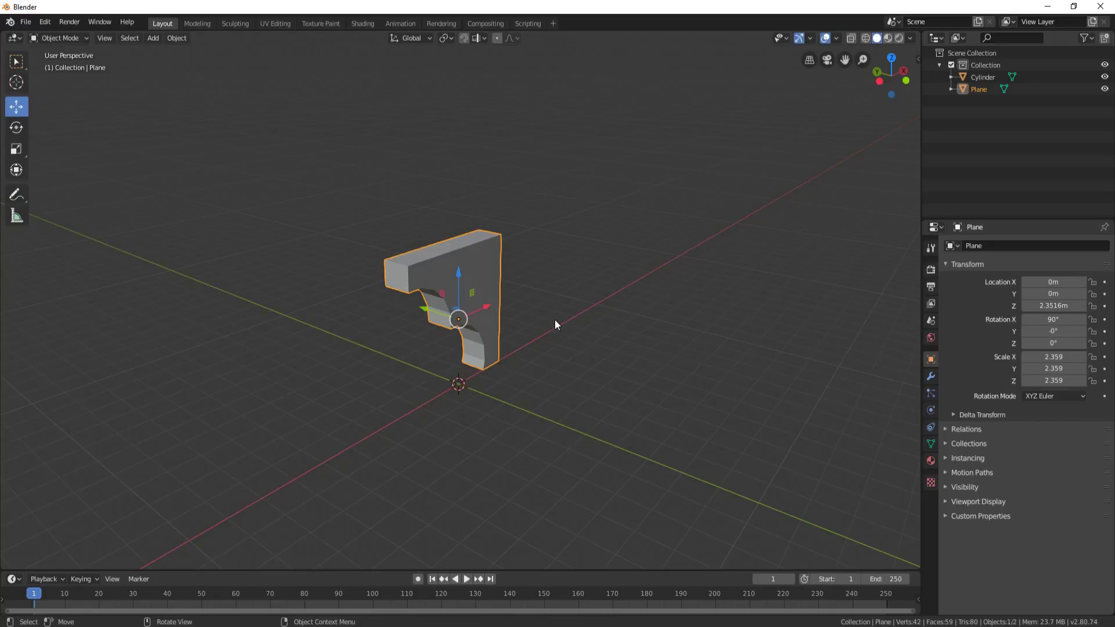